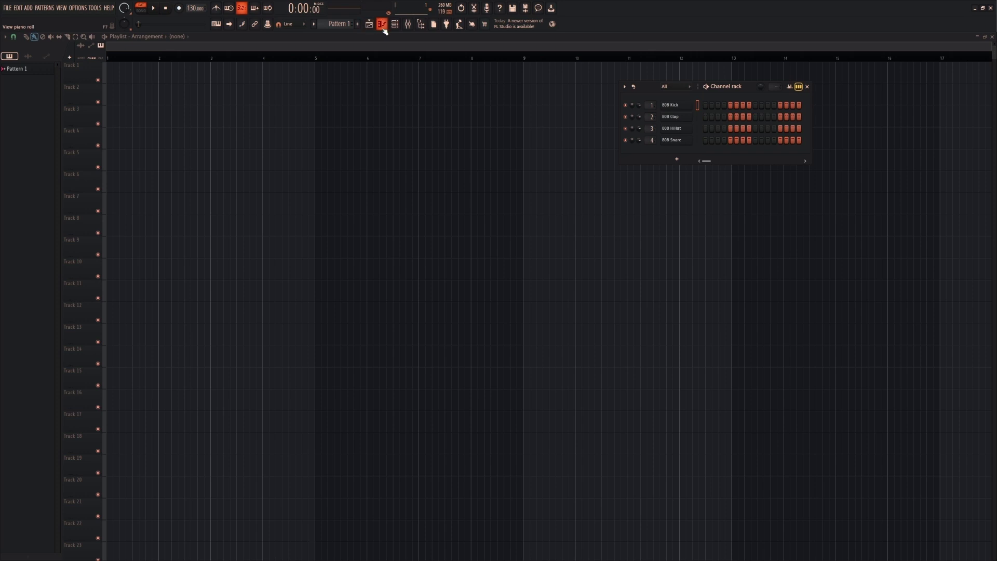
Step: Open the mixer and look over its insert tracks, selecting Inserts 1 to 4 one after another and returning to Insert 1
click(413, 26)
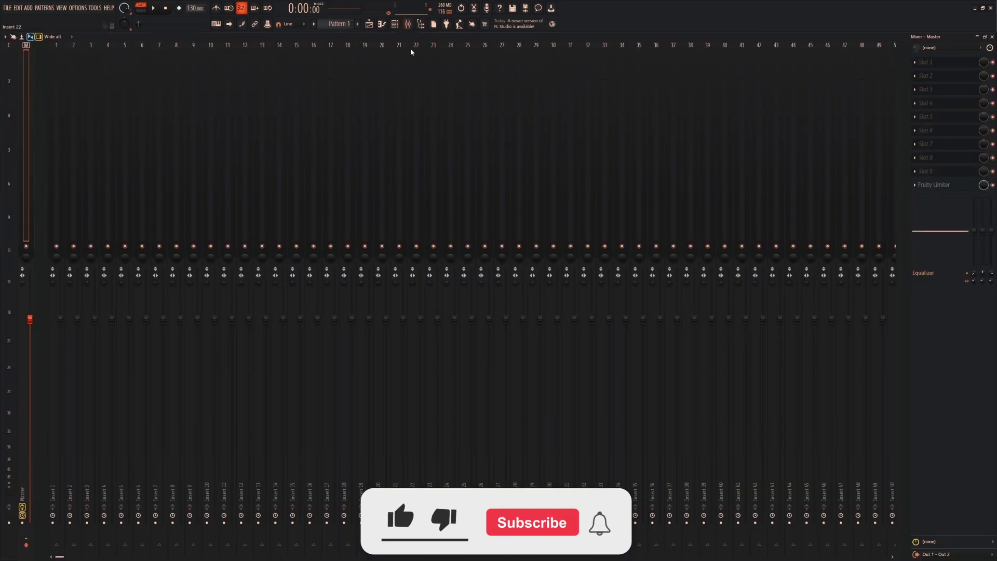
scroll(314, 186, down, 3)
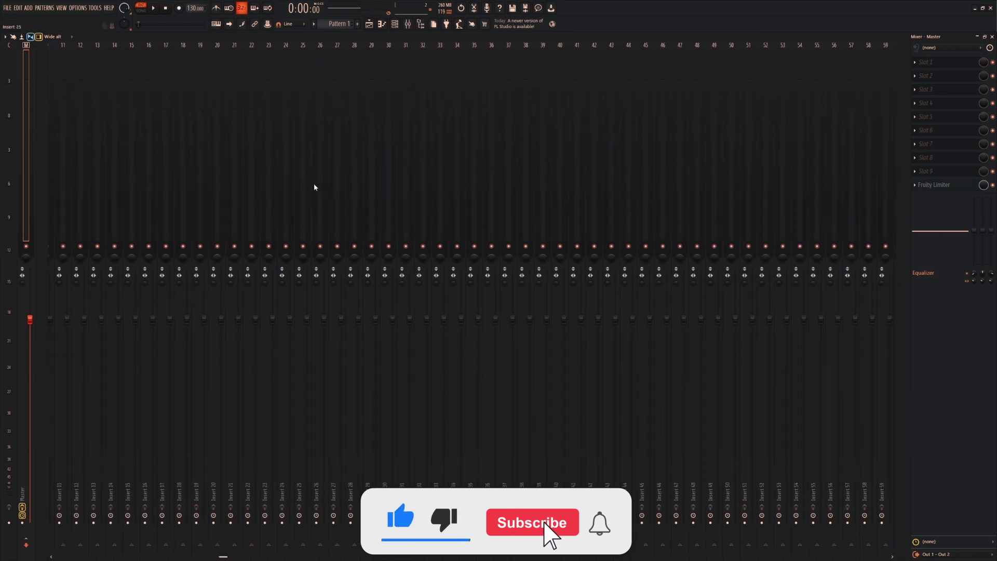
scroll(427, 202, up, 3)
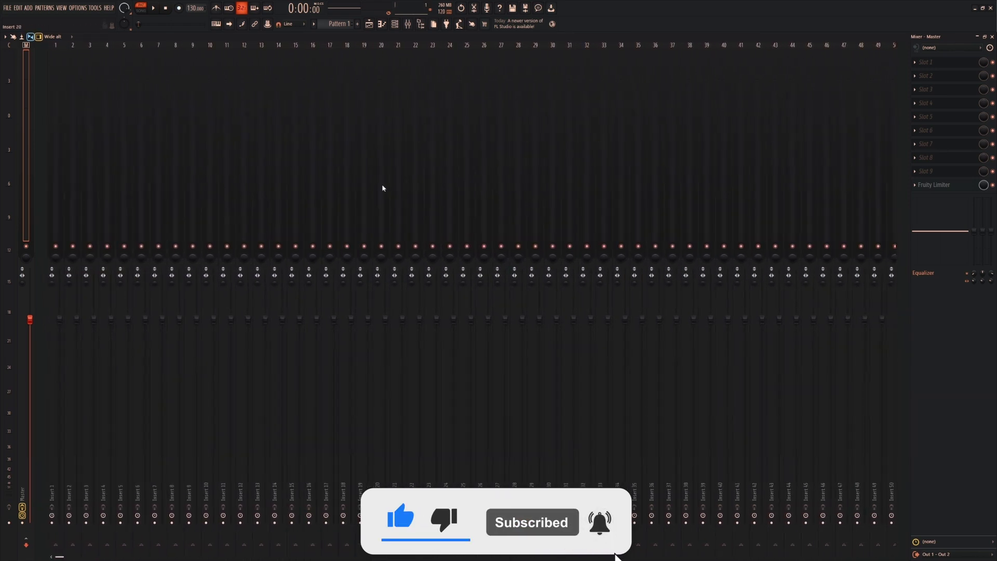
click(64, 109)
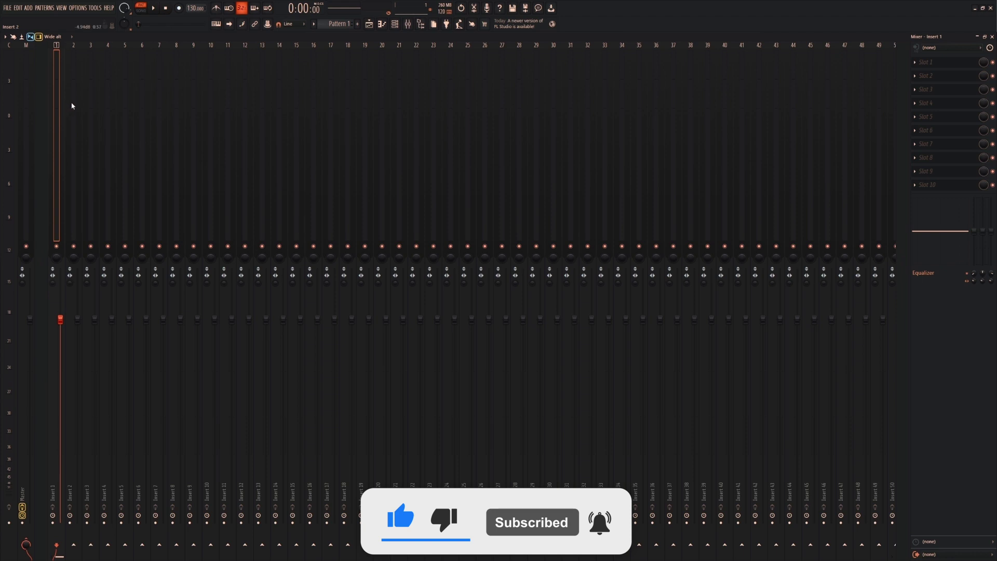
click(73, 105)
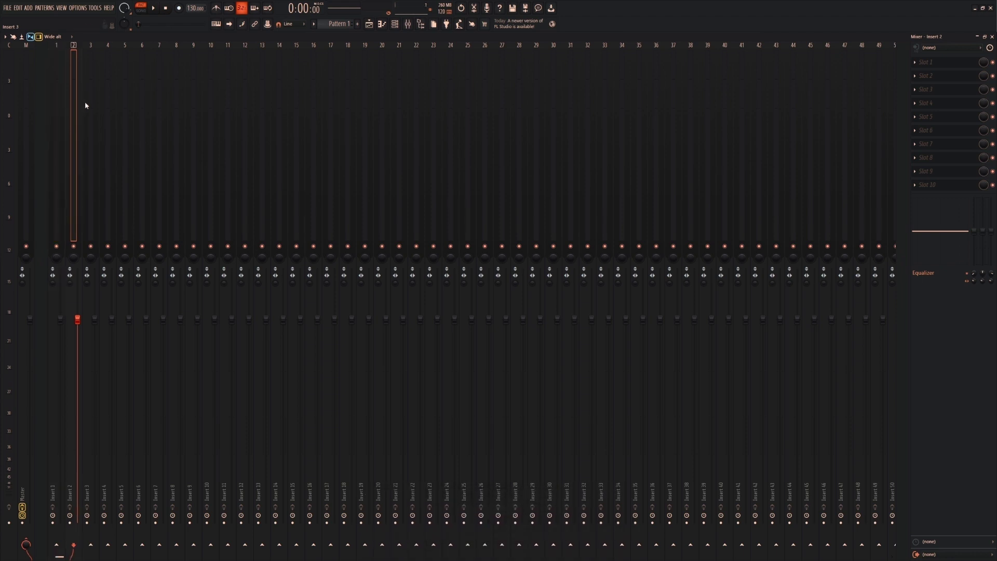
click(86, 104)
click(101, 106)
drag(101, 105, 54, 109)
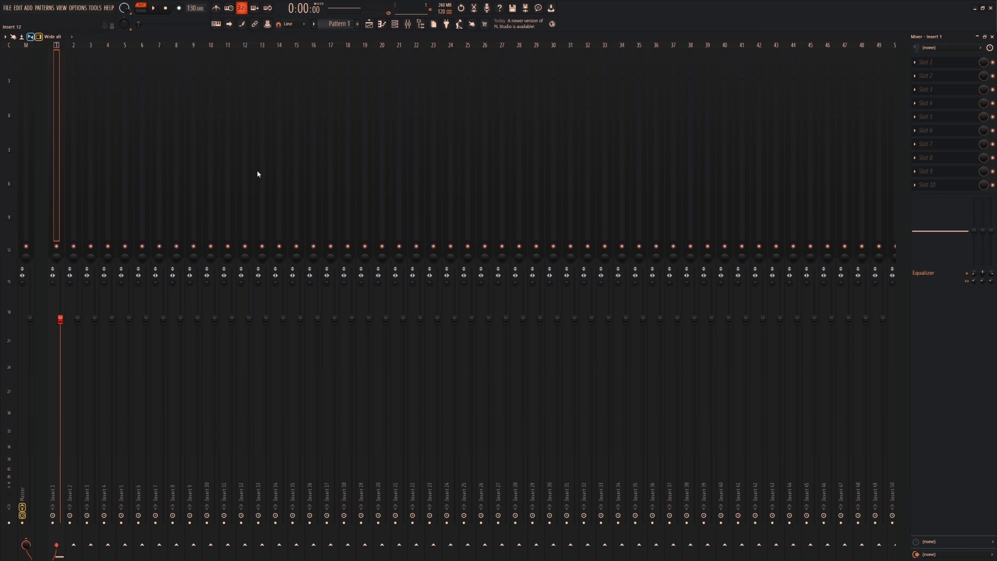
Step: View the playlist, channel rack and mixer, and compare the Master track with Inserts 21 and 12
click(369, 24)
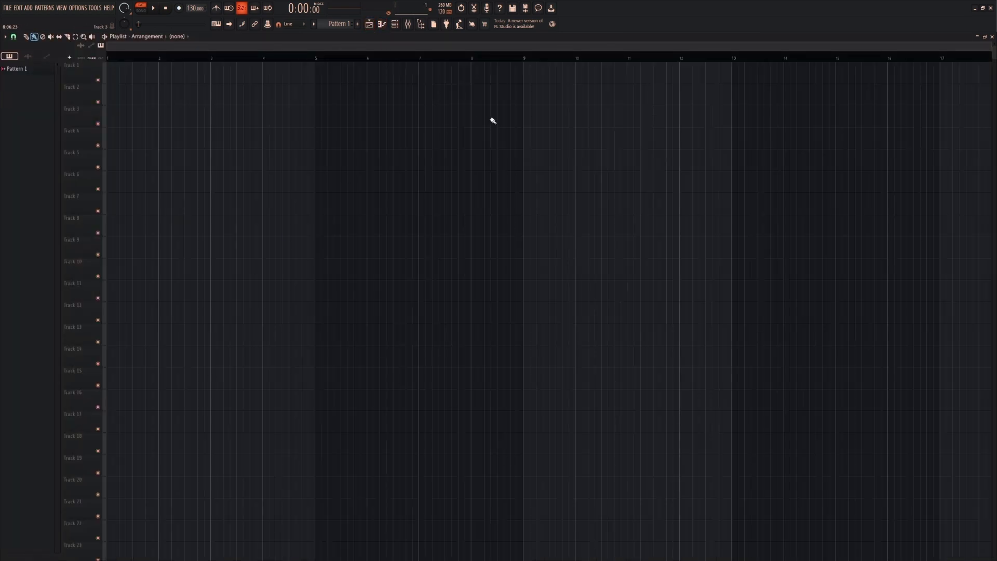
click(395, 24)
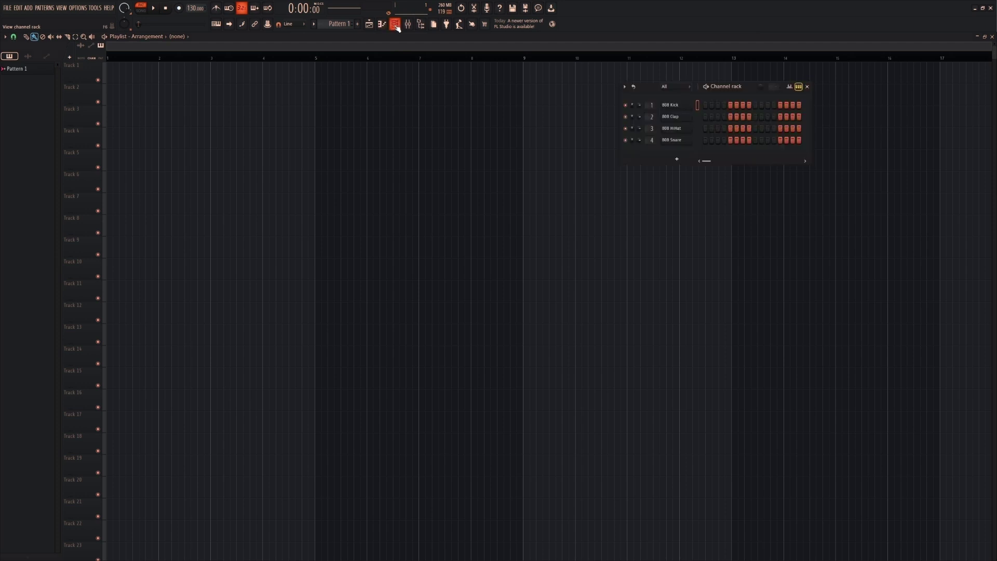
click(407, 24)
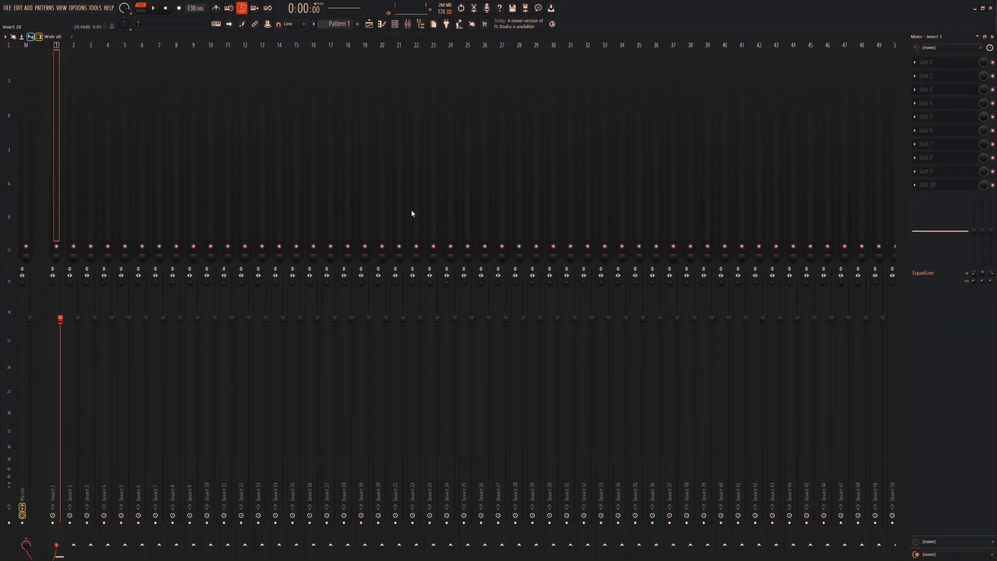
click(26, 102)
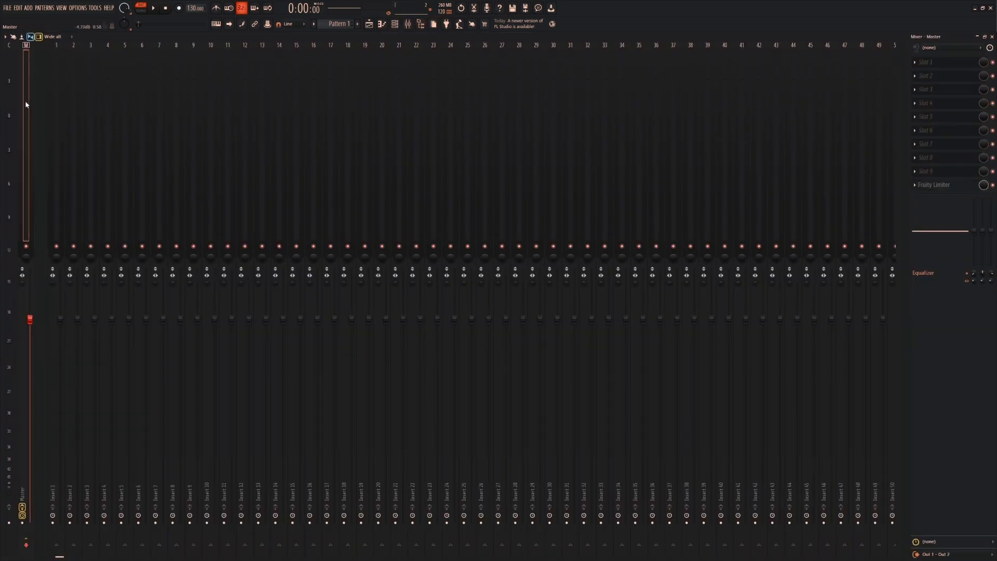
click(403, 156)
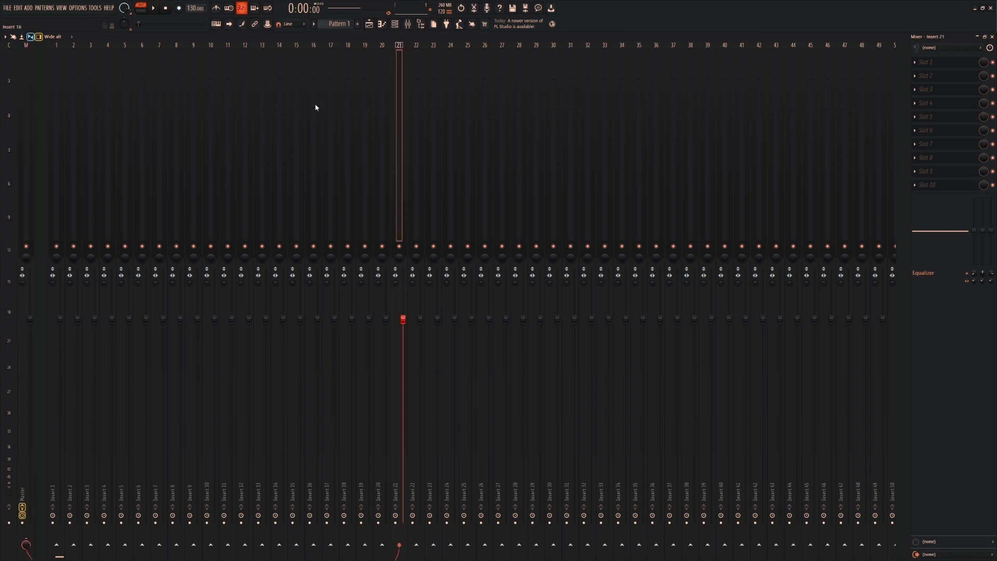
click(23, 163)
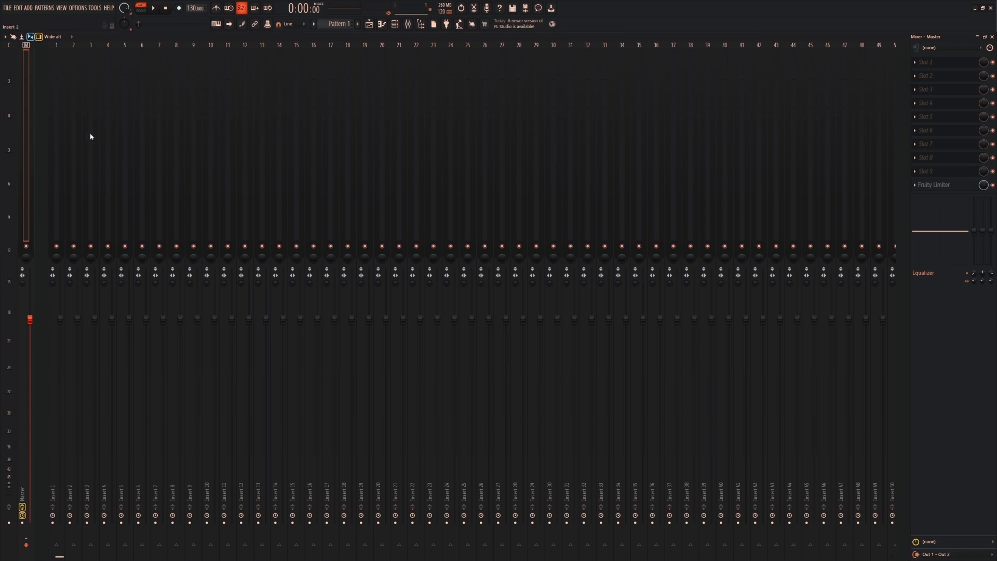
click(245, 171)
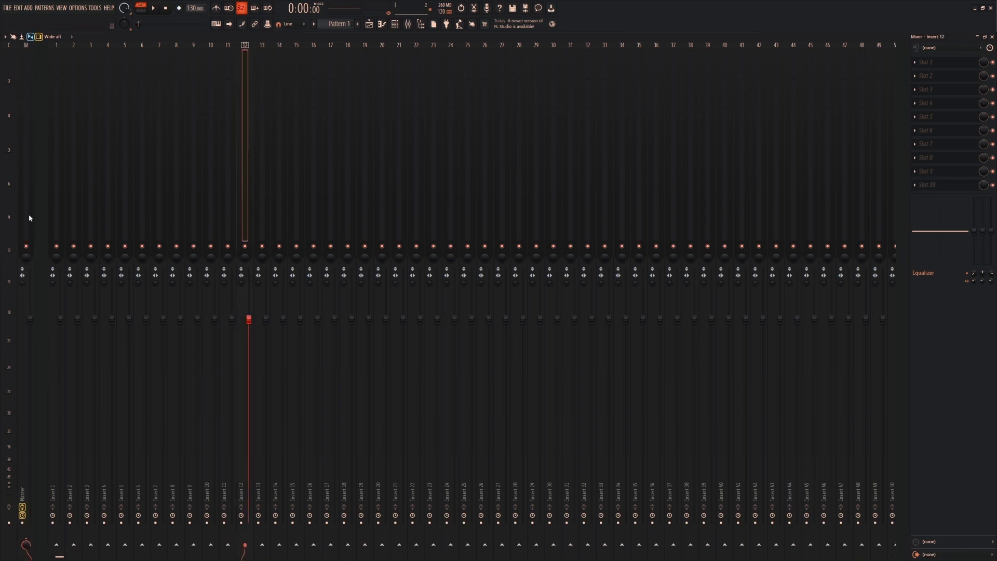
Step: Place the DL_Housetime loop from the Legacy Loops pack at the start of Track 1 in the playlist
click(395, 24)
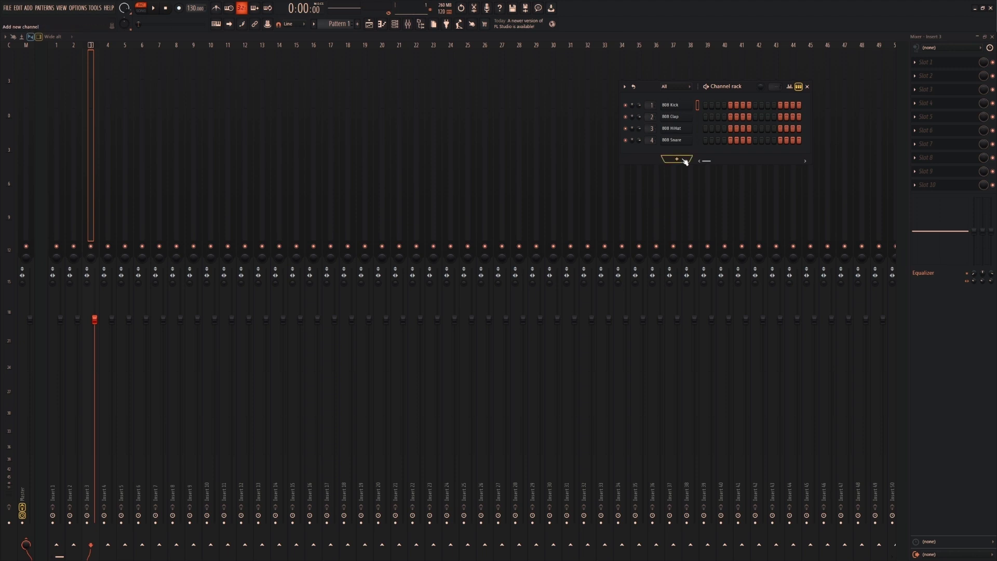
click(369, 23)
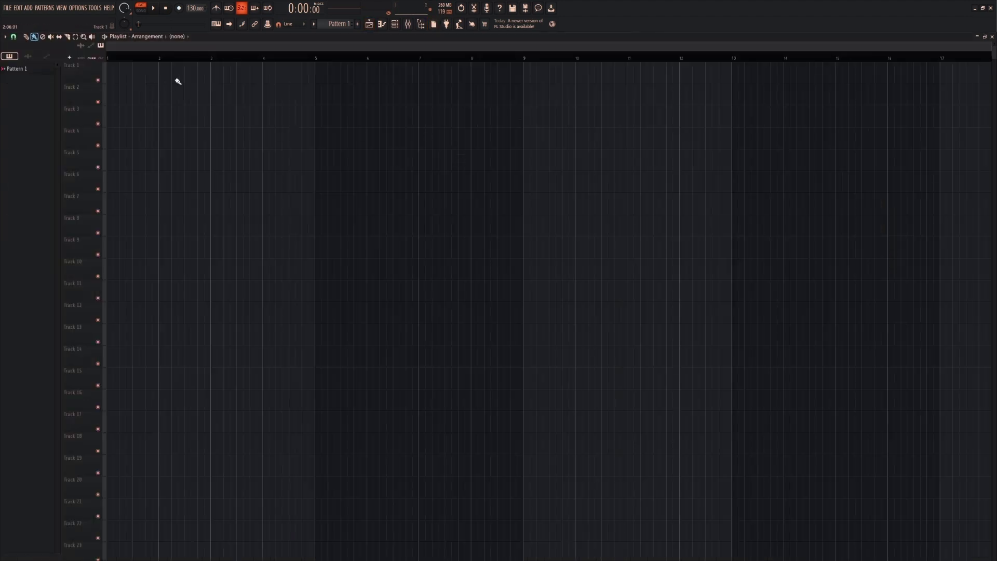
click(421, 23)
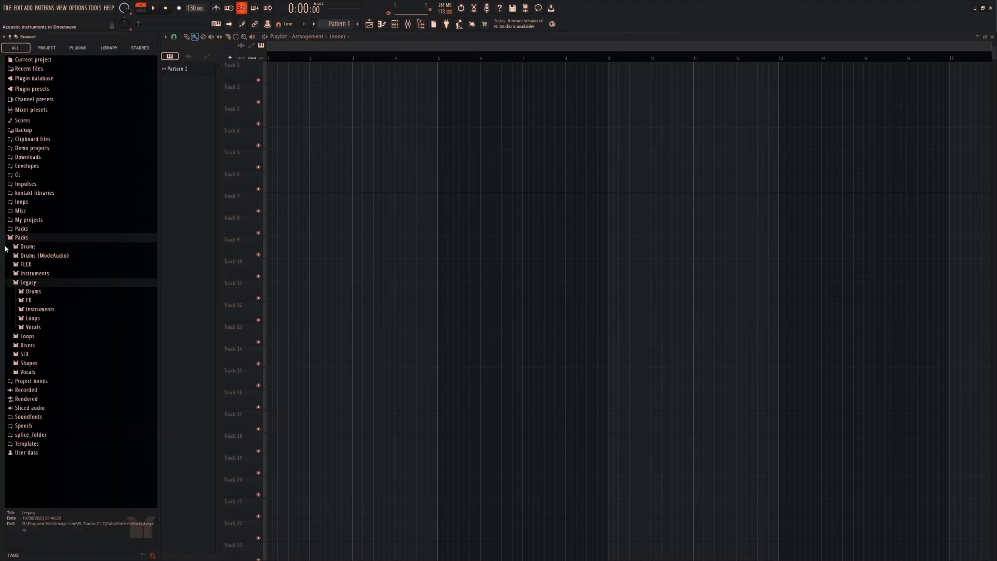
click(33, 319)
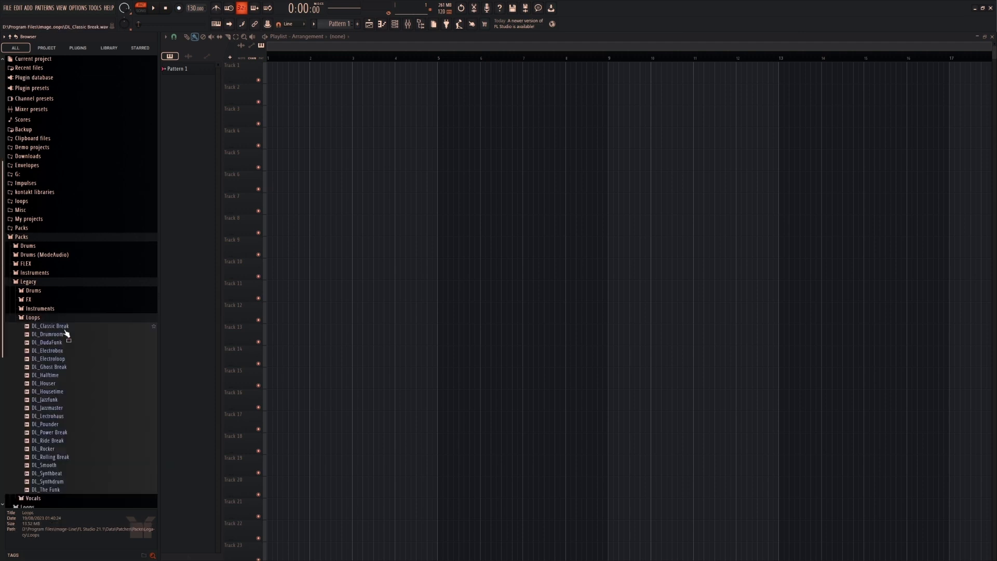
scroll(66, 334, down, 4)
click(38, 295)
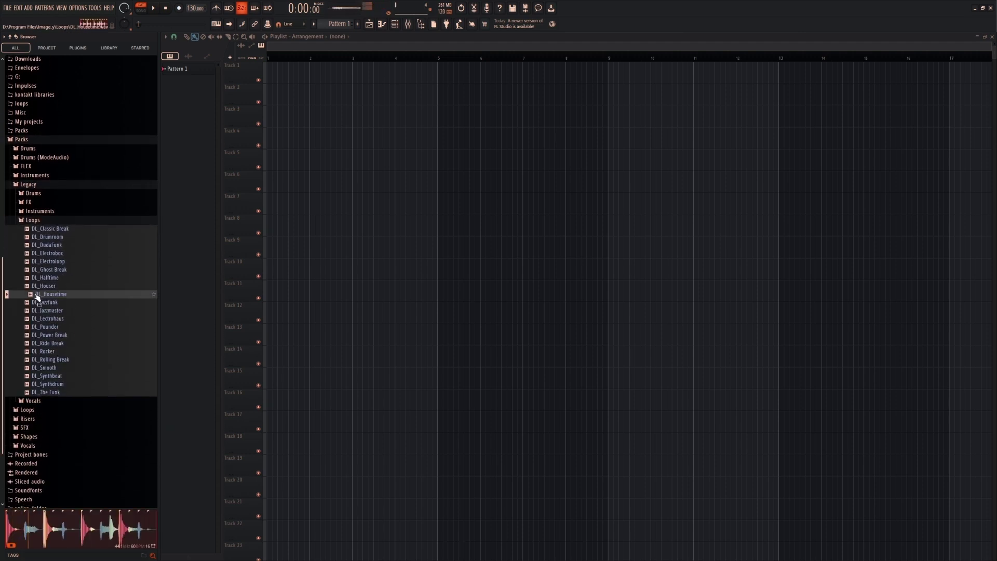
drag(37, 297, 289, 76)
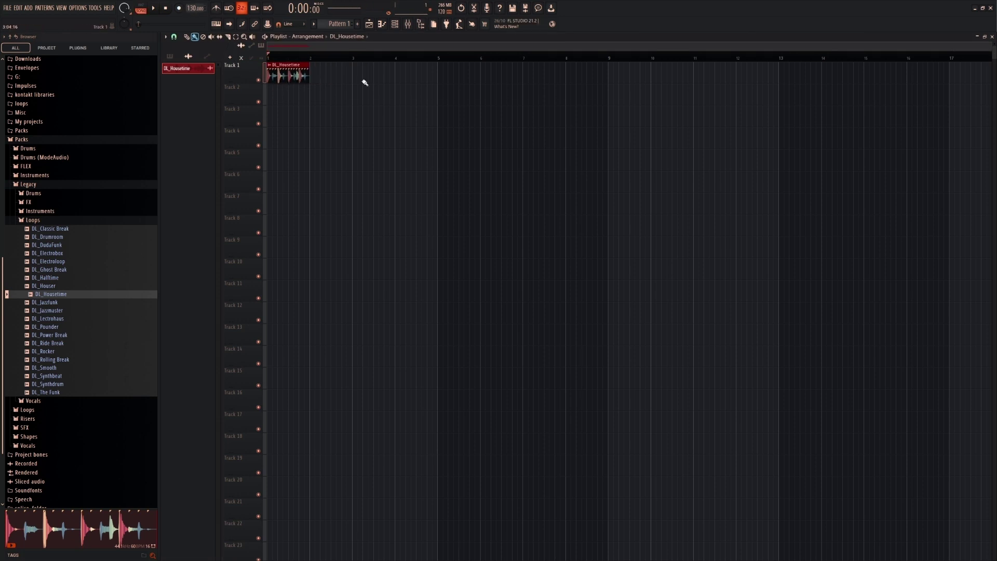
Step: Play back the DL_Housetime clip and check the mixer before returning to the playlist
key(space)
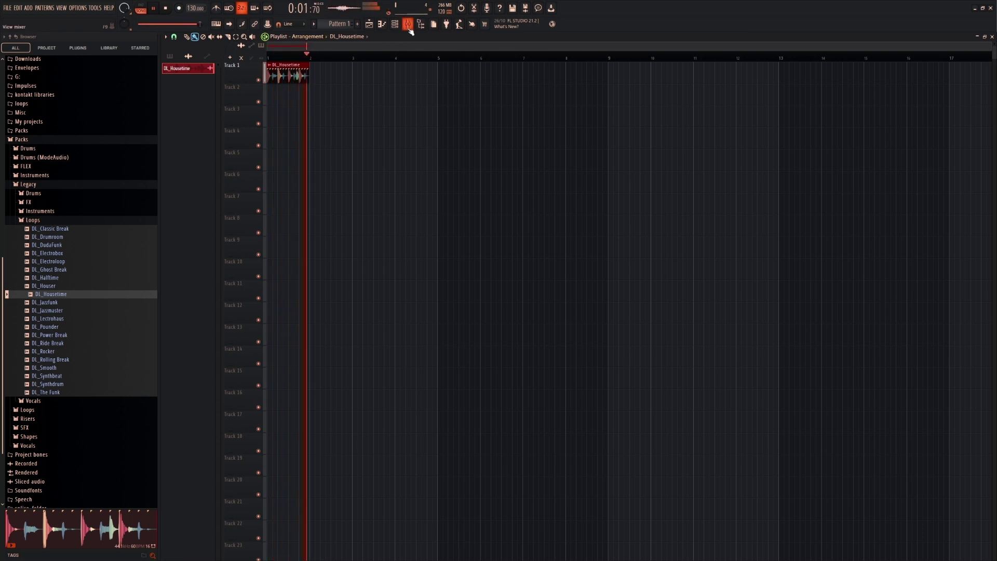
key(space)
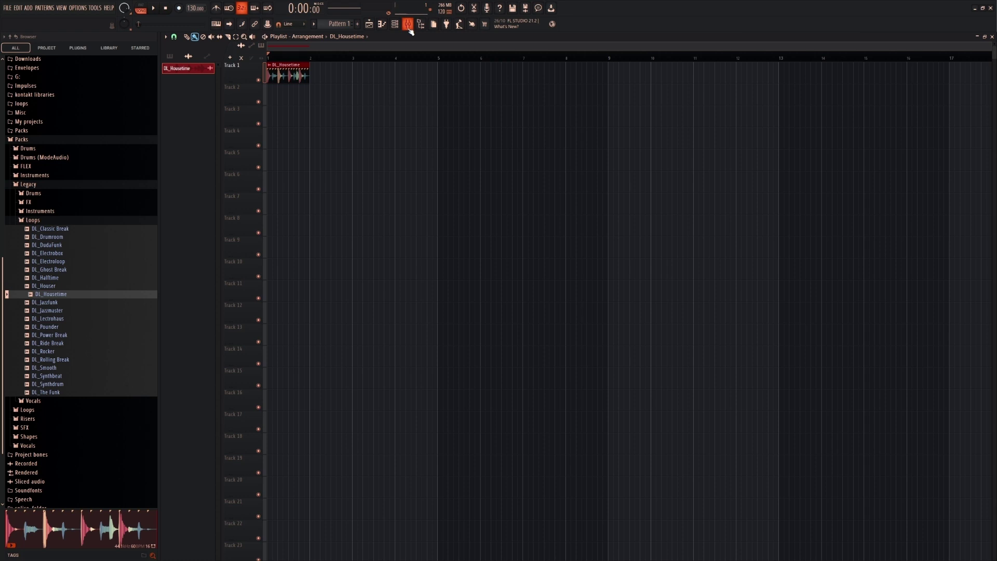
click(408, 25)
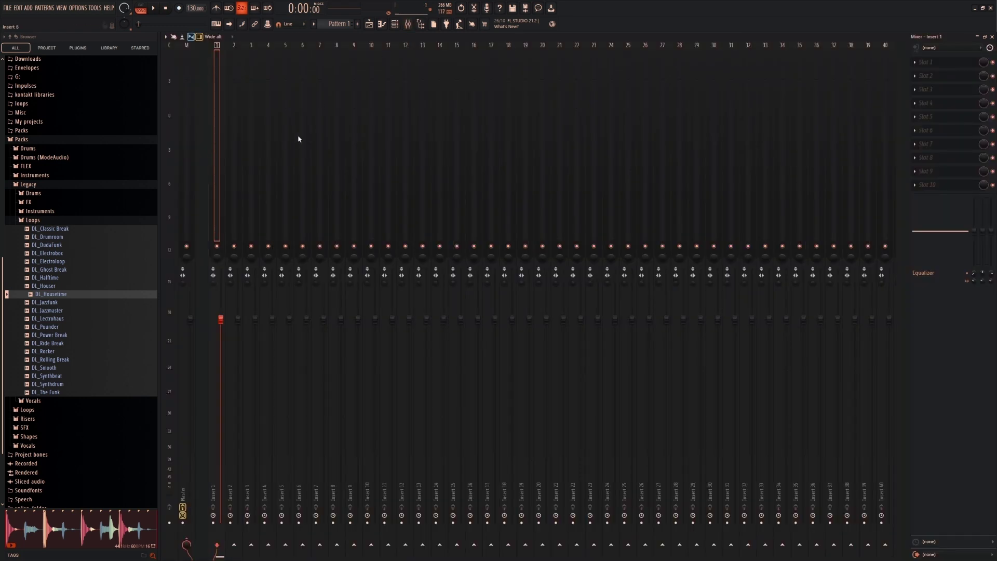
click(370, 24)
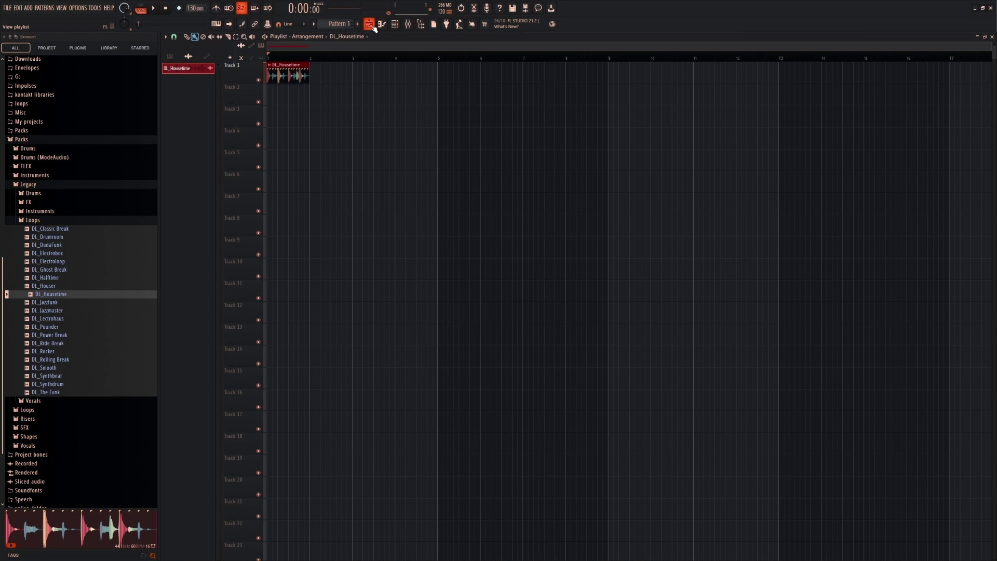
Step: Examine the DL_Housetime clip's channel settings and compare them with the mixer
double_click(290, 76)
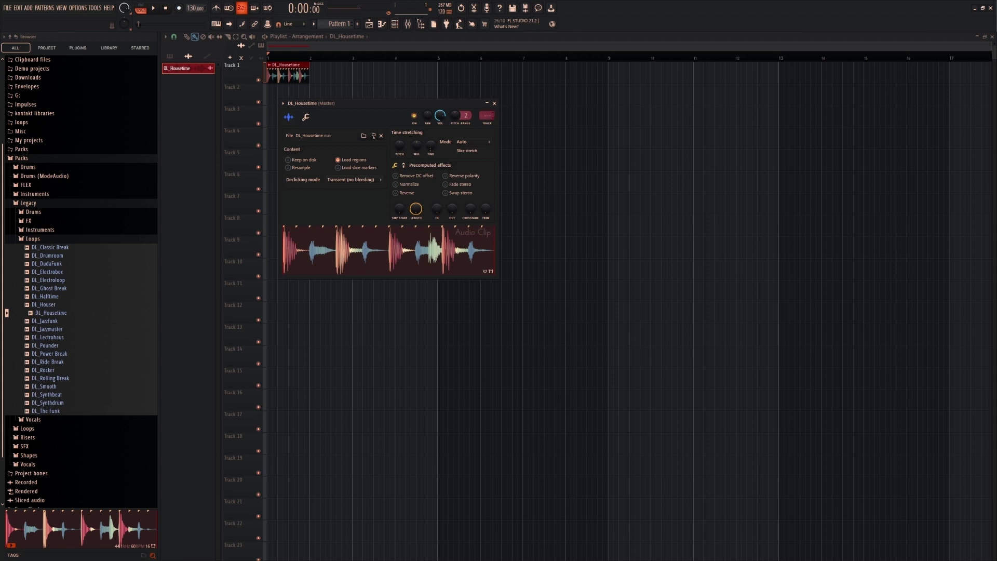
click(408, 24)
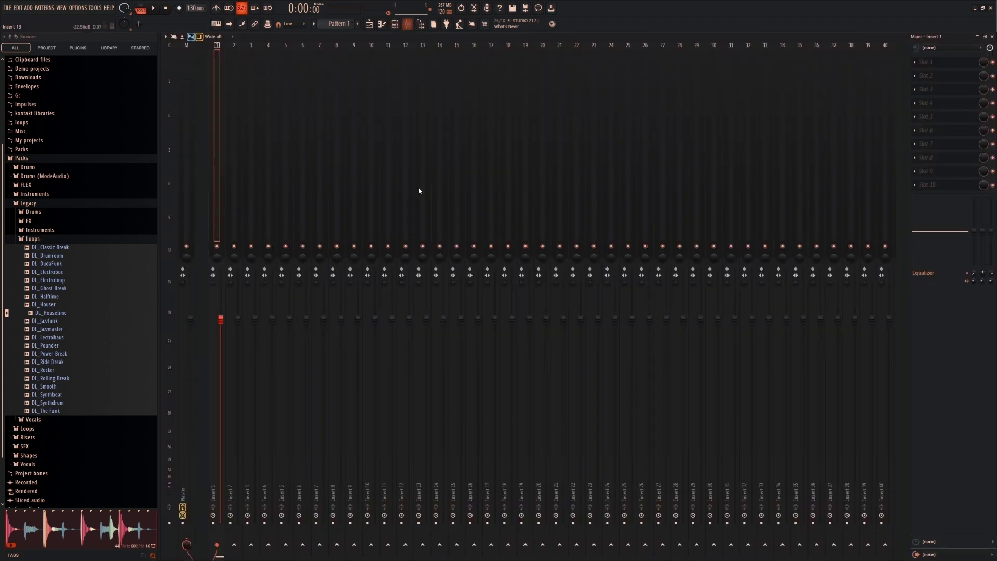
click(368, 24)
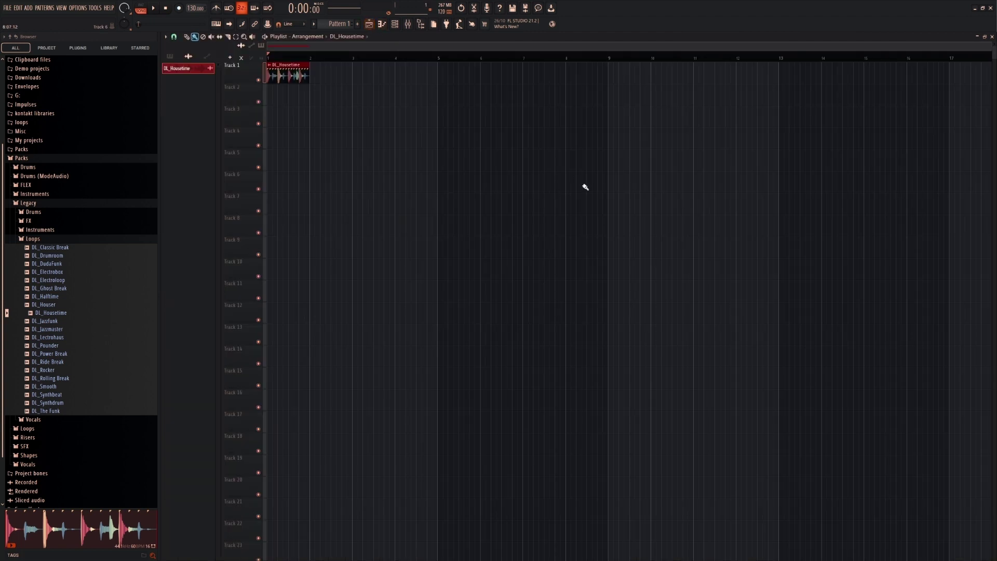
Step: Play the loop with the mixer open to watch the track level meters, and return to the playlist
click(408, 24)
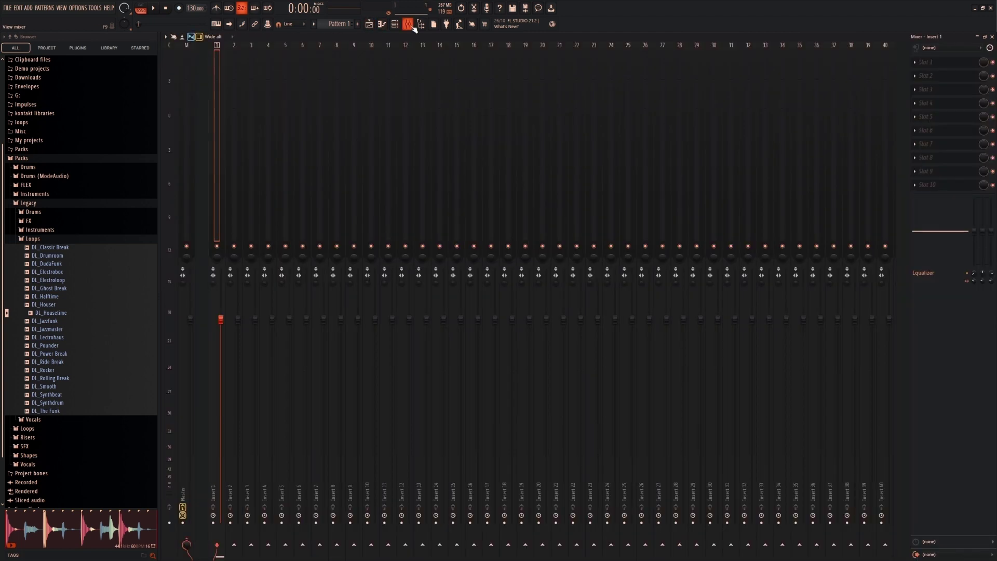
key(space)
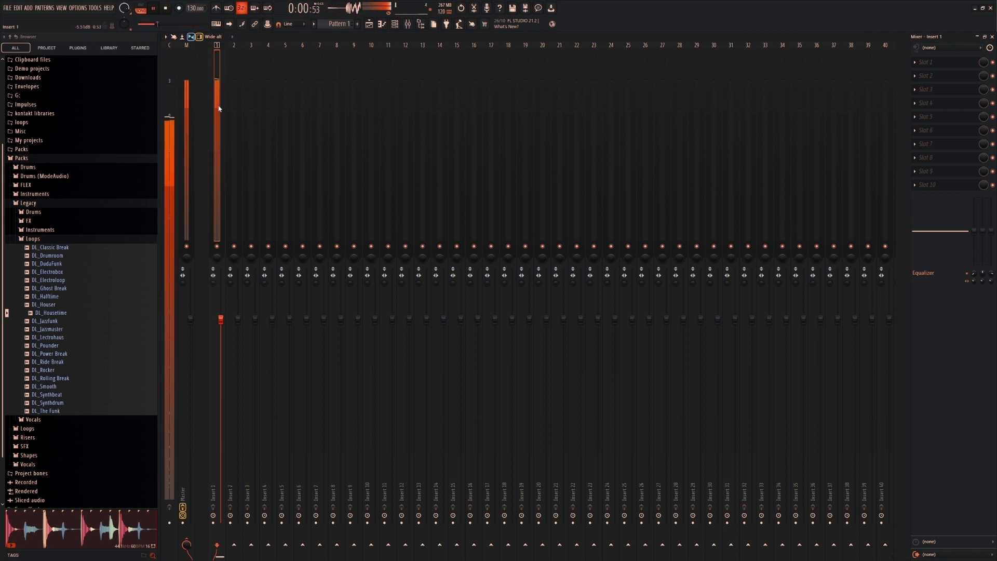
key(space)
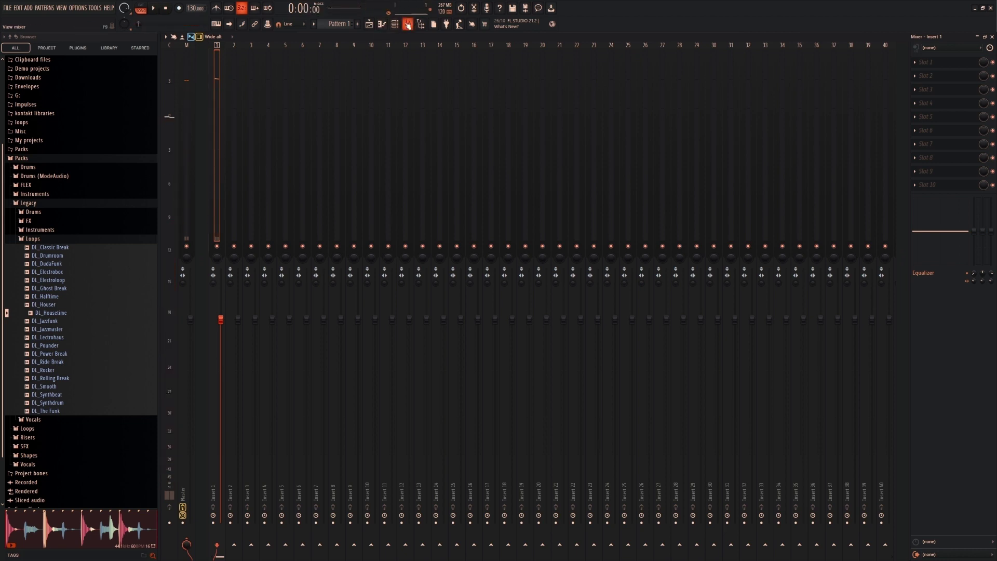
click(370, 25)
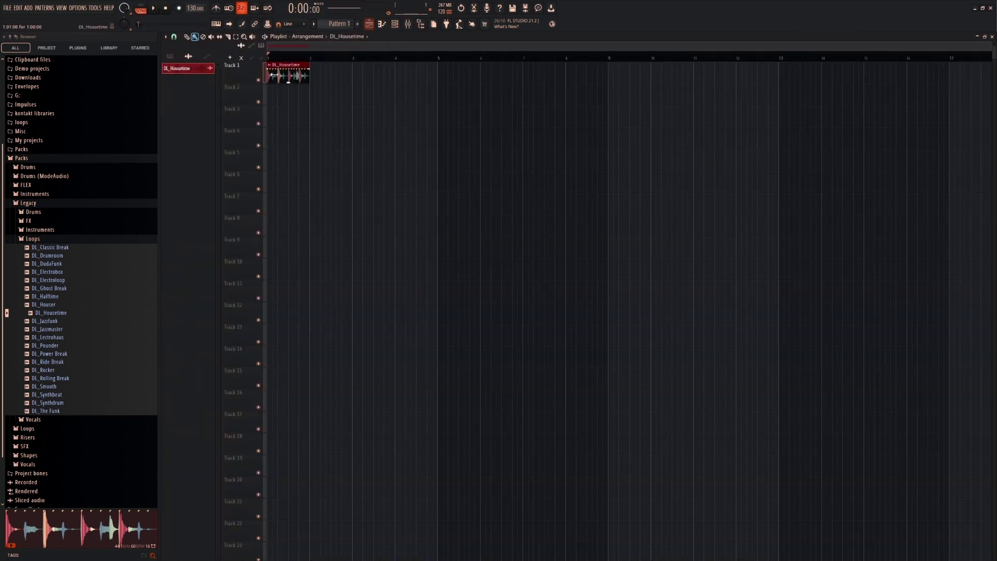
Step: Open the DL_Housetime channel settings, arrange a restored, widened mixer window beside them showing 16 inserts, and select Insert 1
double_click(294, 75)
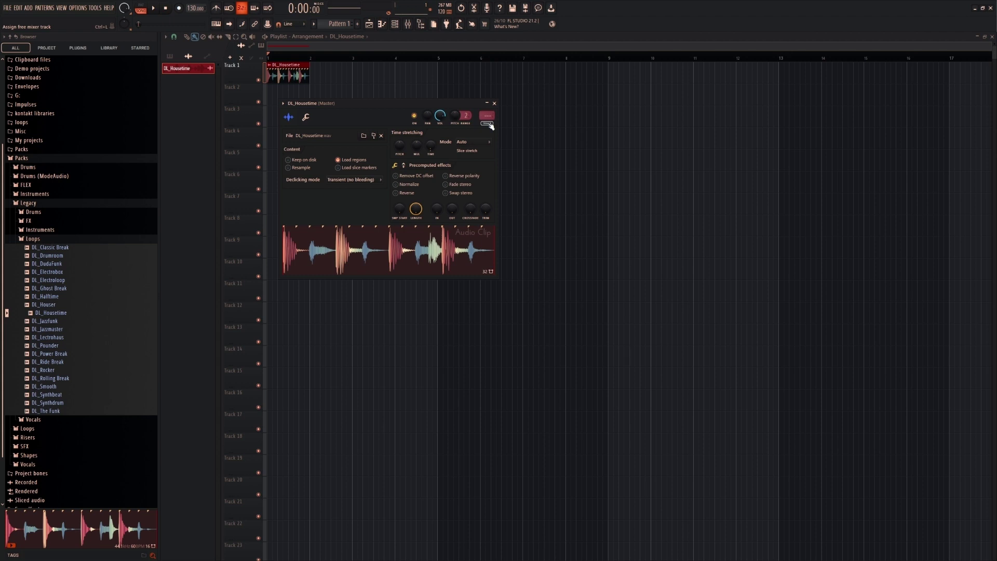
click(407, 23)
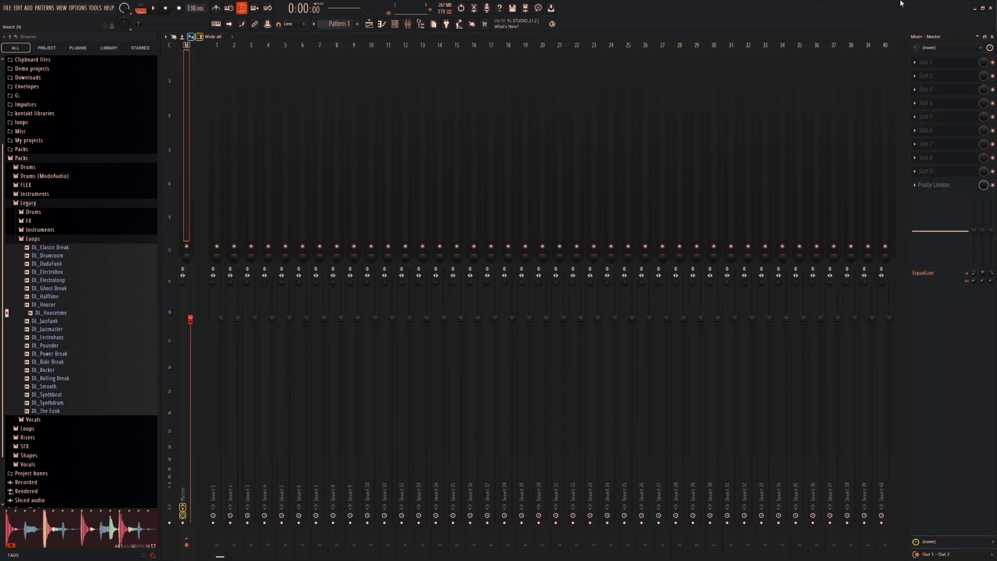
click(984, 36)
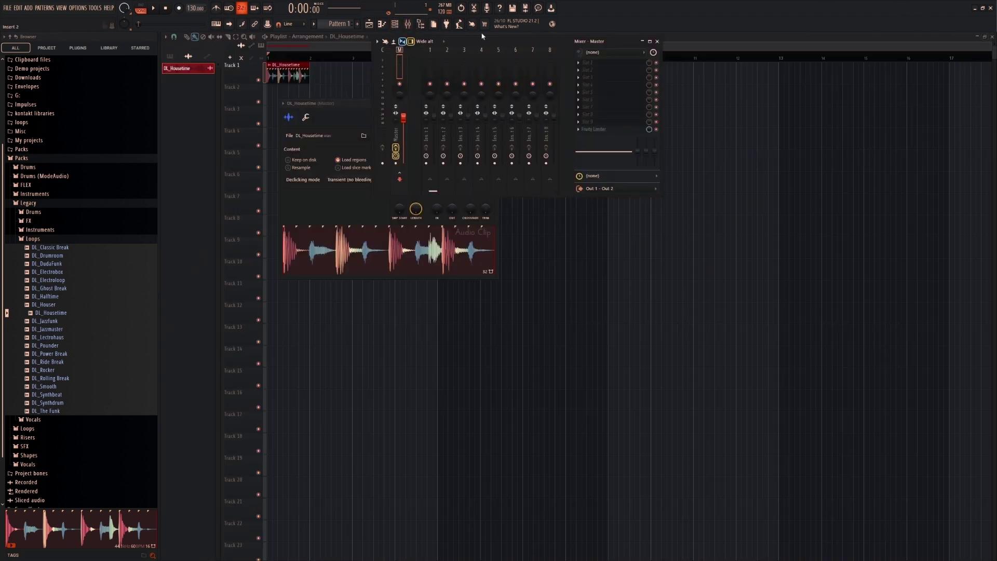
drag(470, 42, 635, 74)
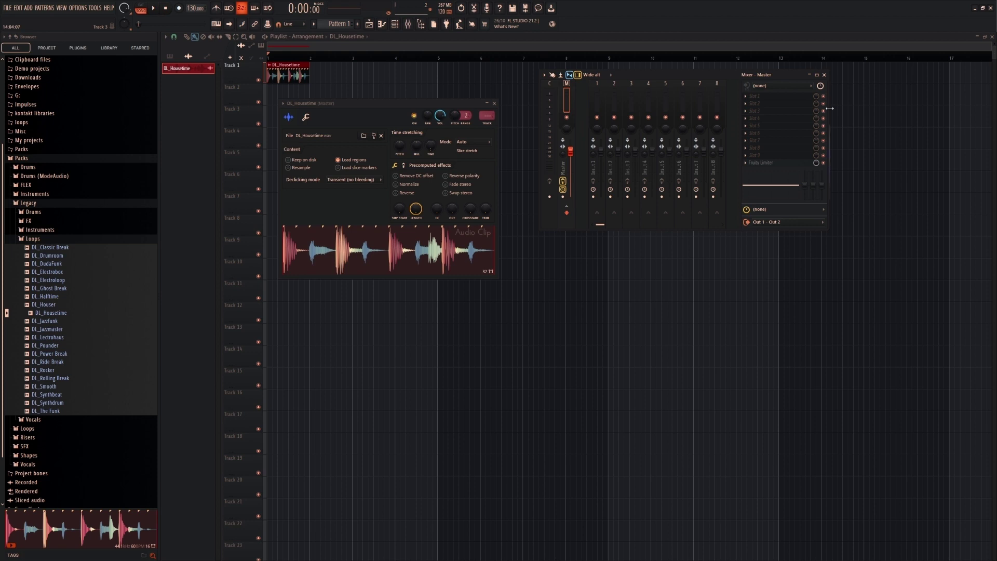
drag(829, 108, 967, 108)
drag(687, 76, 700, 79)
click(609, 106)
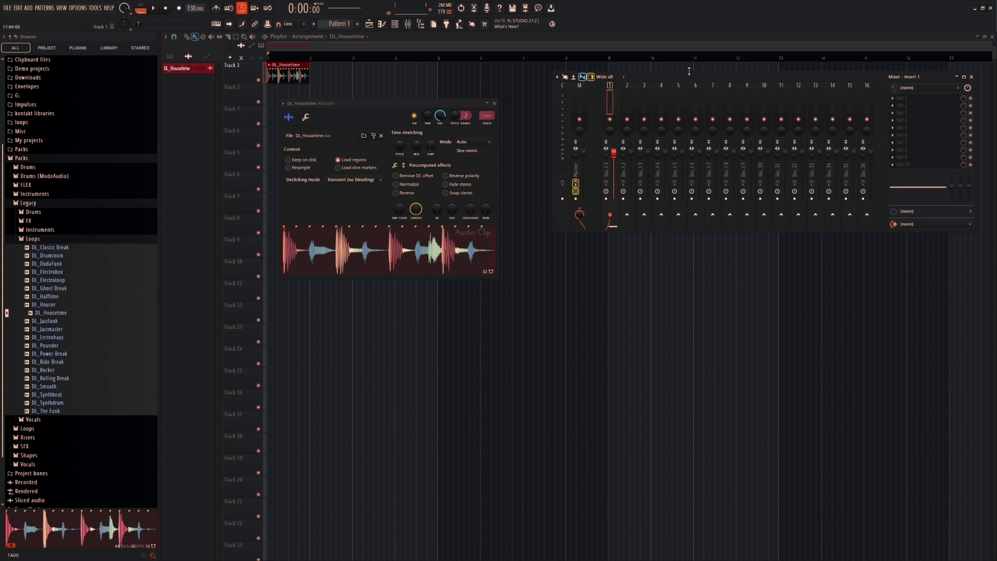
Step: Route the DL_Housetime clip to mixer track 5 and open the channel rack, moved clear of the mixer
click(490, 128)
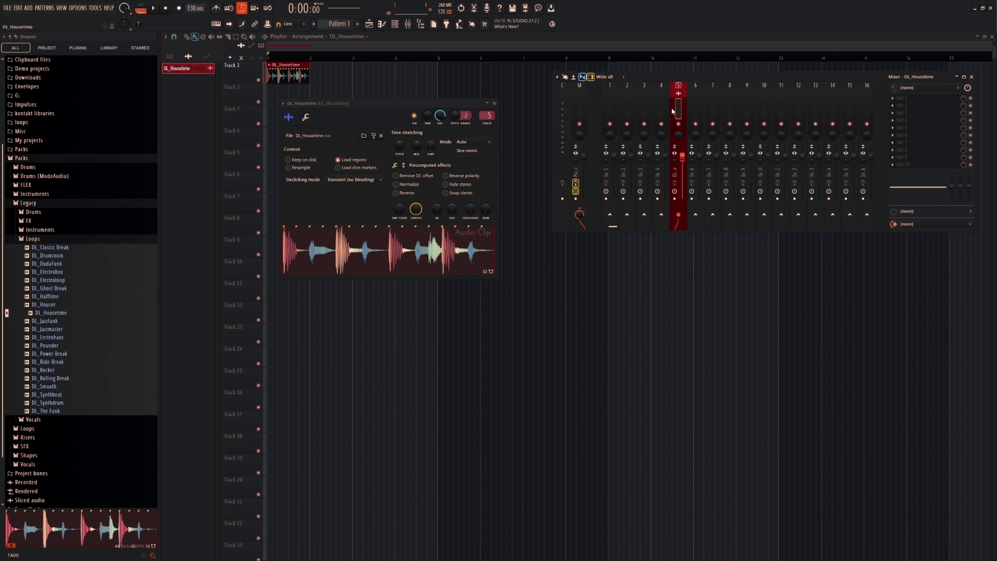
click(396, 25)
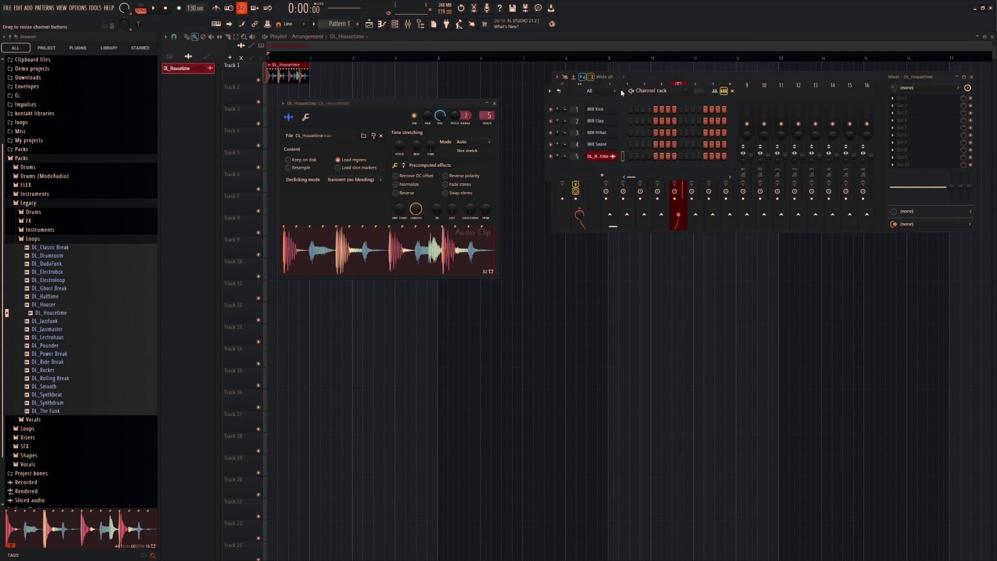
drag(570, 92, 435, 204)
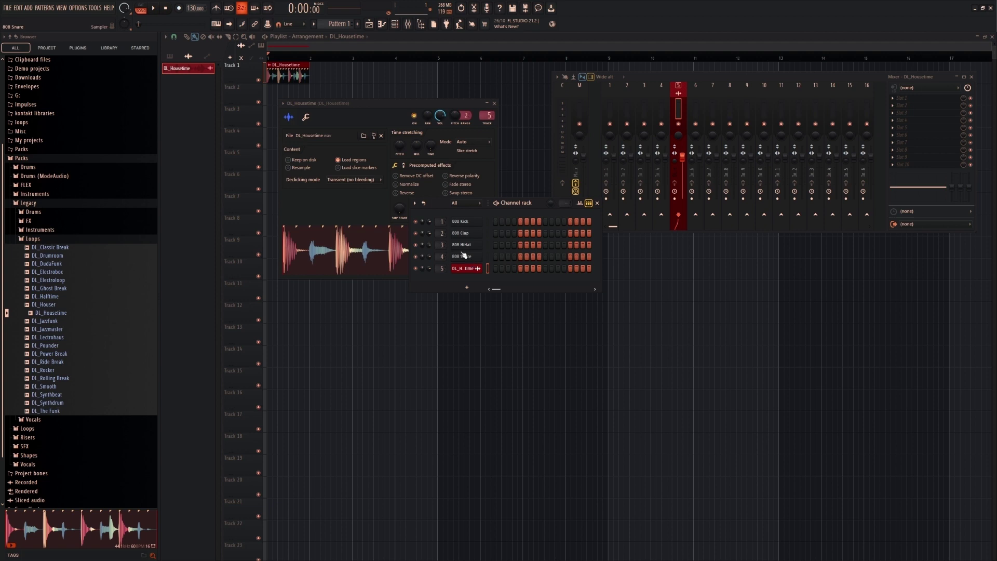
Step: Program a drum pattern with several kick hits, a clap and a snare on step 5, and hi-hats filled every 2 steps
click(496, 223)
click(521, 235)
click(523, 258)
right_click(470, 245)
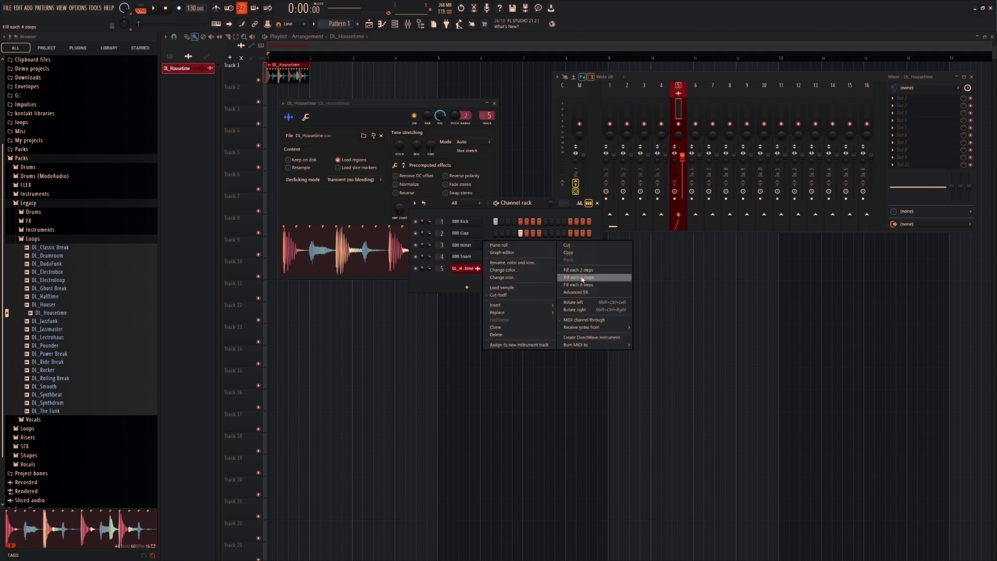
click(582, 279)
click(533, 223)
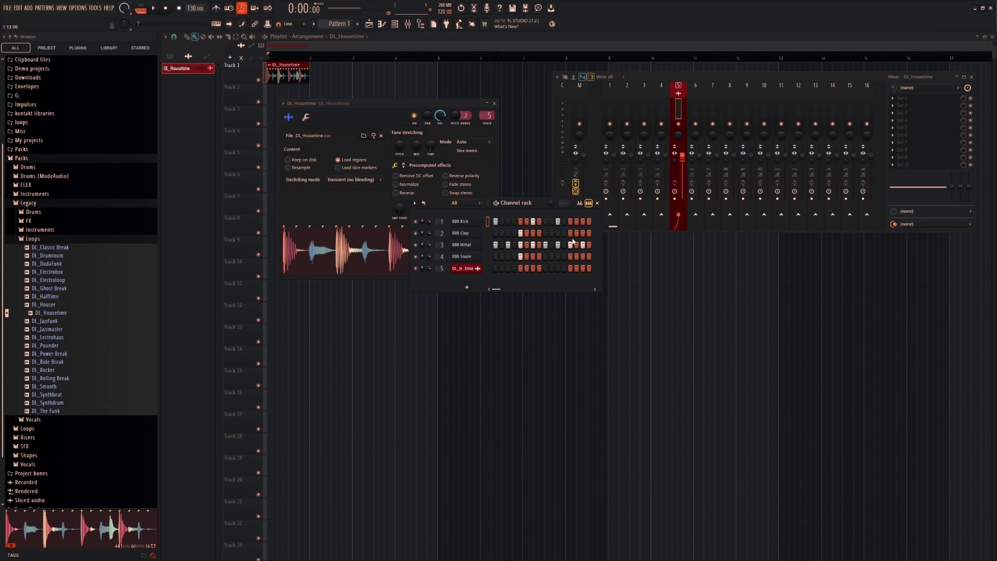
Step: Close the open windows and place Pattern 1 on playlist Track 2 at bar 1, beneath the DL_Housetime clip
key(space)
key(F12)
click(290, 97)
drag(290, 97, 284, 97)
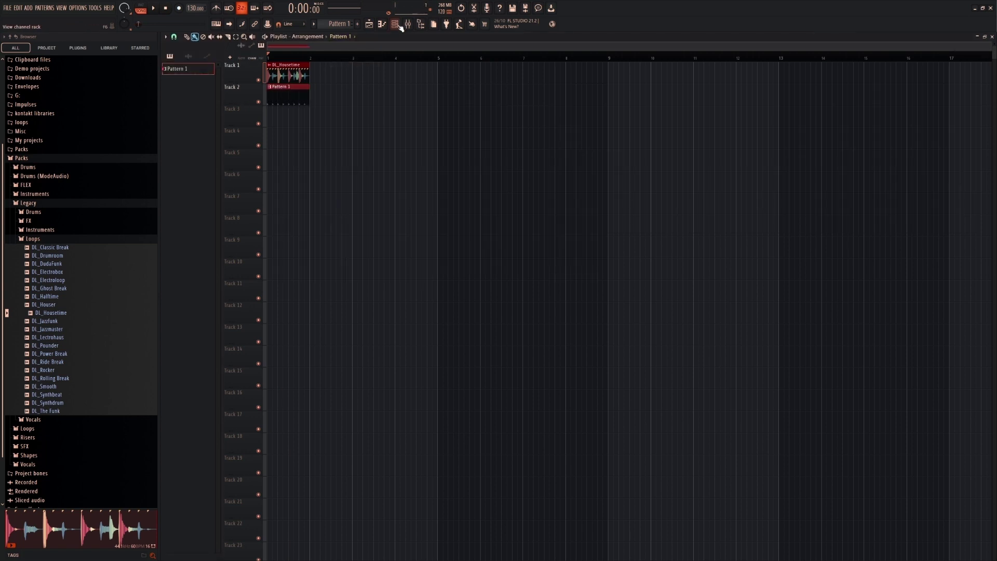
Step: Play the arrangement with the mixer open to watch the level meters of the drum and DL_Housetime tracks
click(408, 24)
key(space)
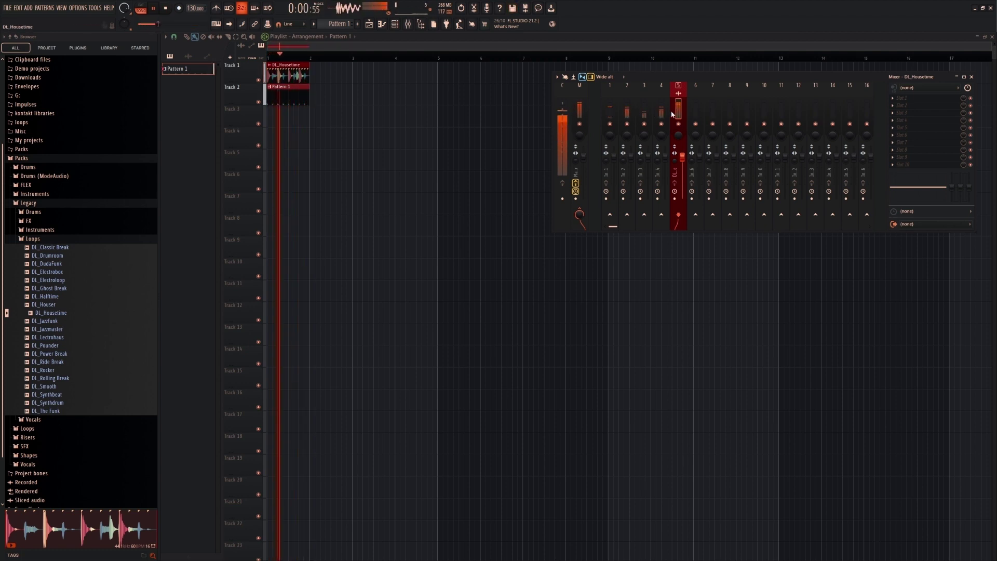
key(space)
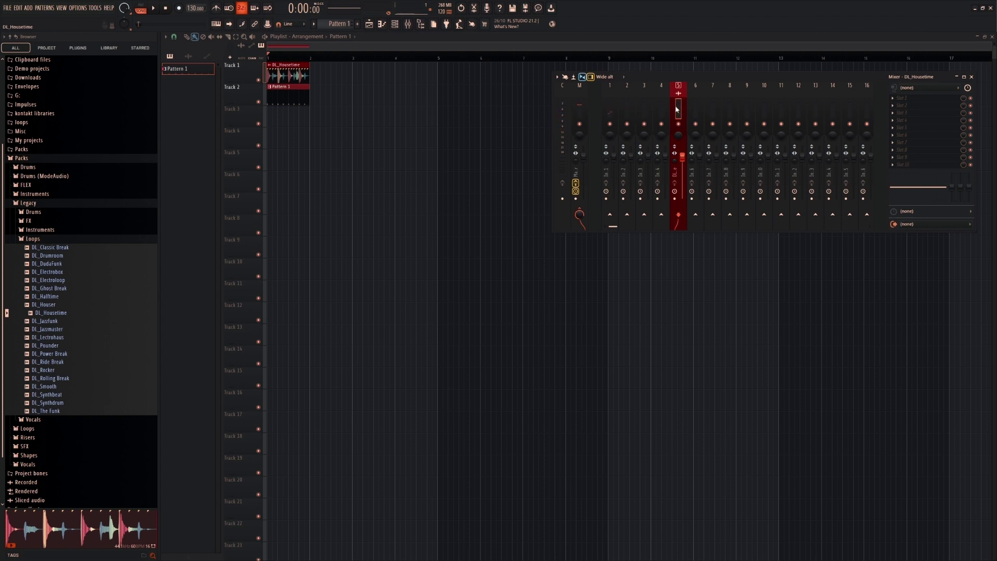
Step: Reopen the channel rack and cut the programmed steps from the 808 drum channels
click(395, 24)
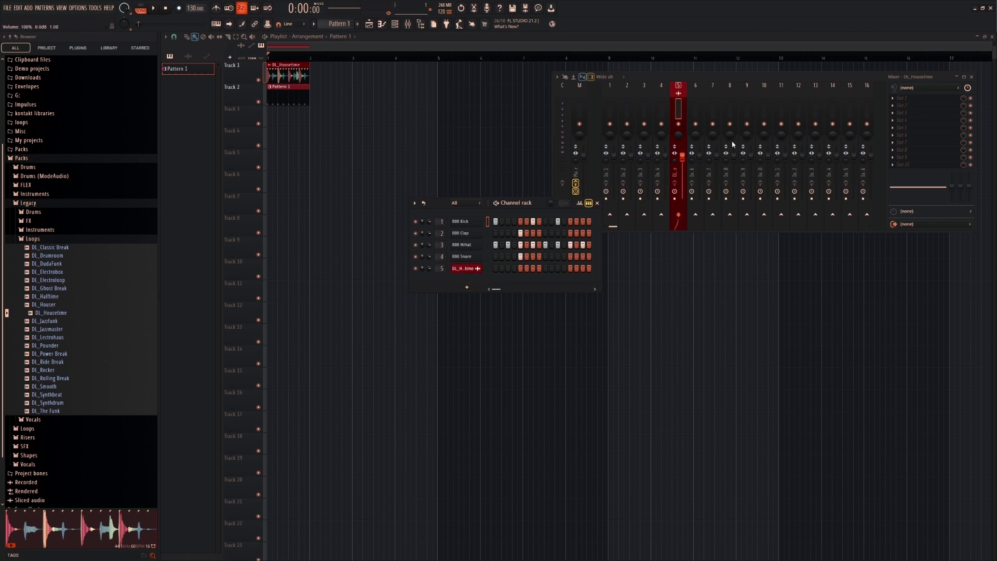
click(694, 116)
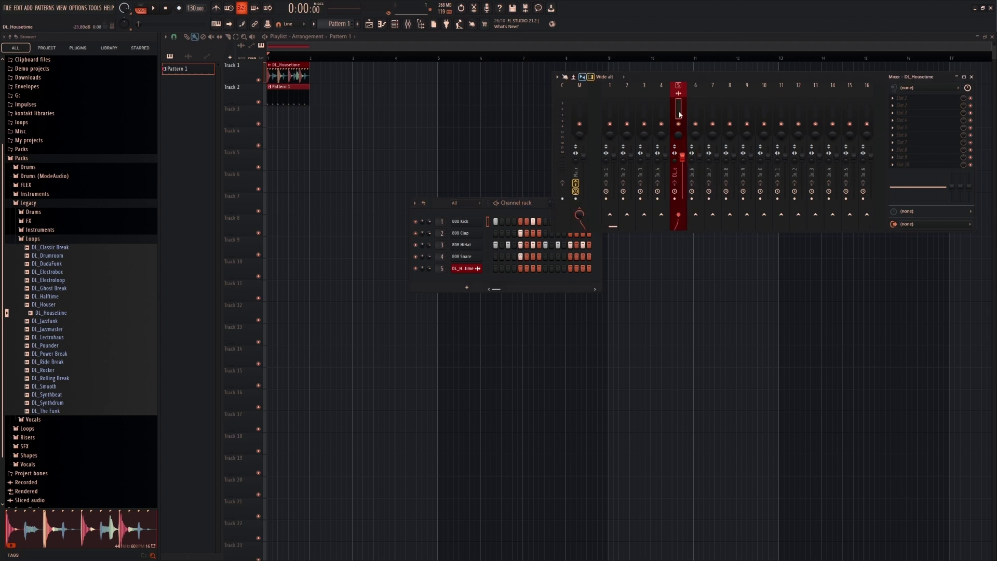
right_click(456, 223)
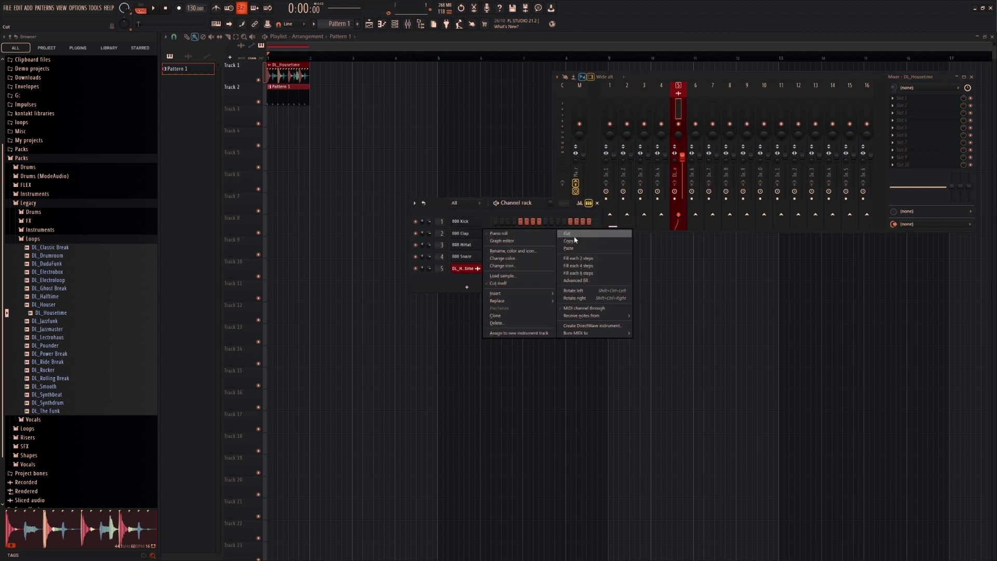
click(574, 237)
right_click(465, 246)
click(572, 247)
right_click(463, 257)
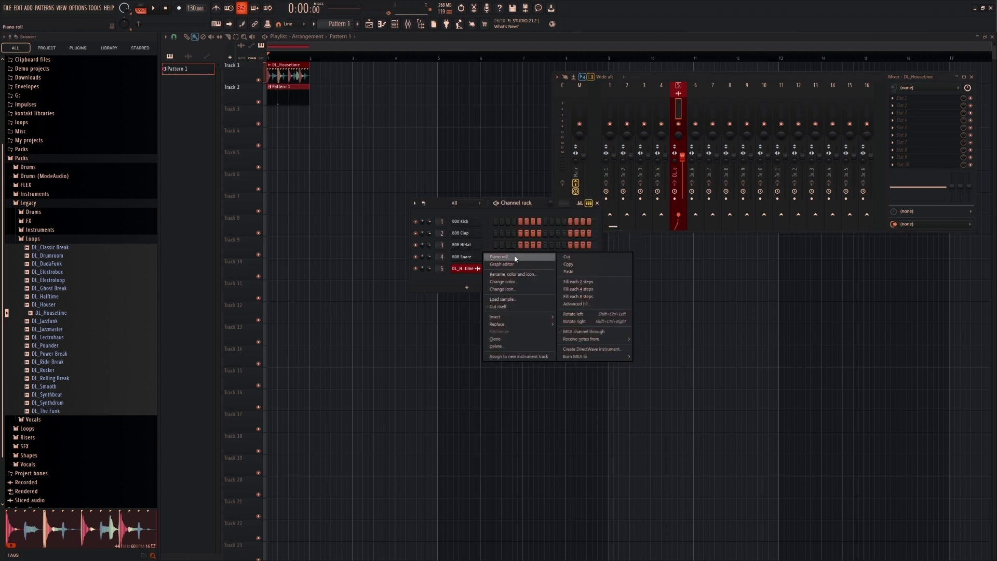
click(567, 256)
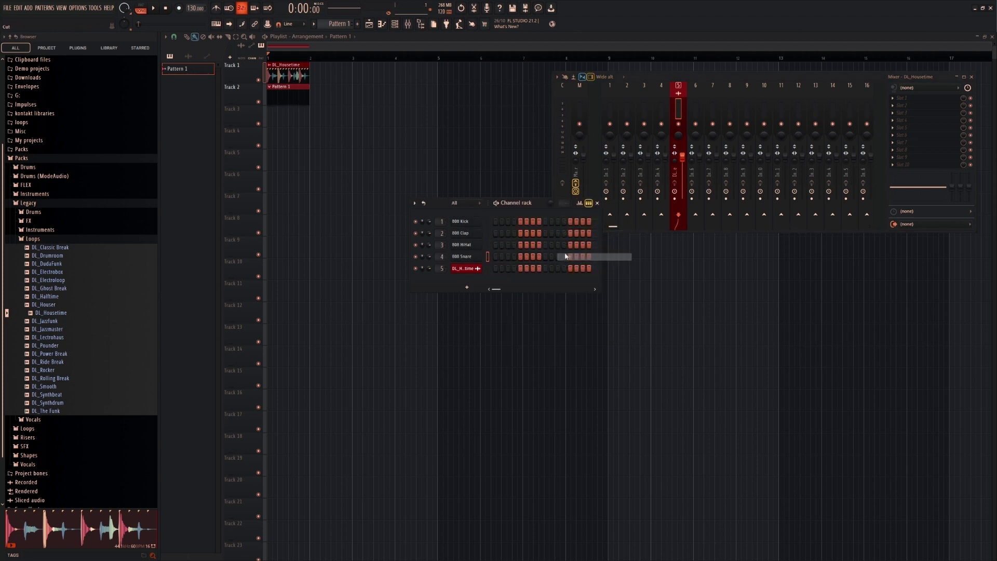
Step: Unassign the DL_Housetime channel from mixer track 5 and reset that mixer track to default
right_click(476, 269)
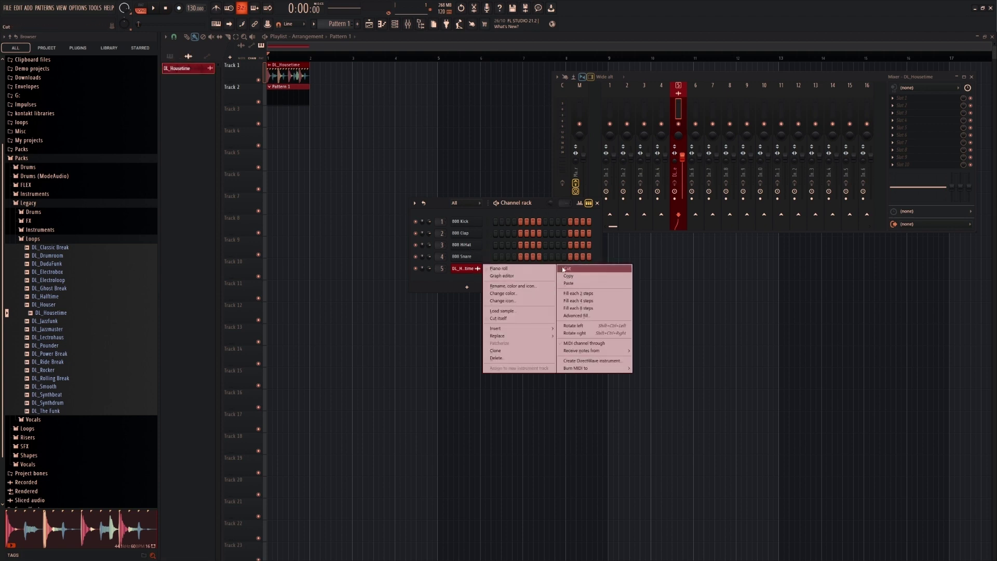
click(459, 286)
drag(441, 269, 441, 286)
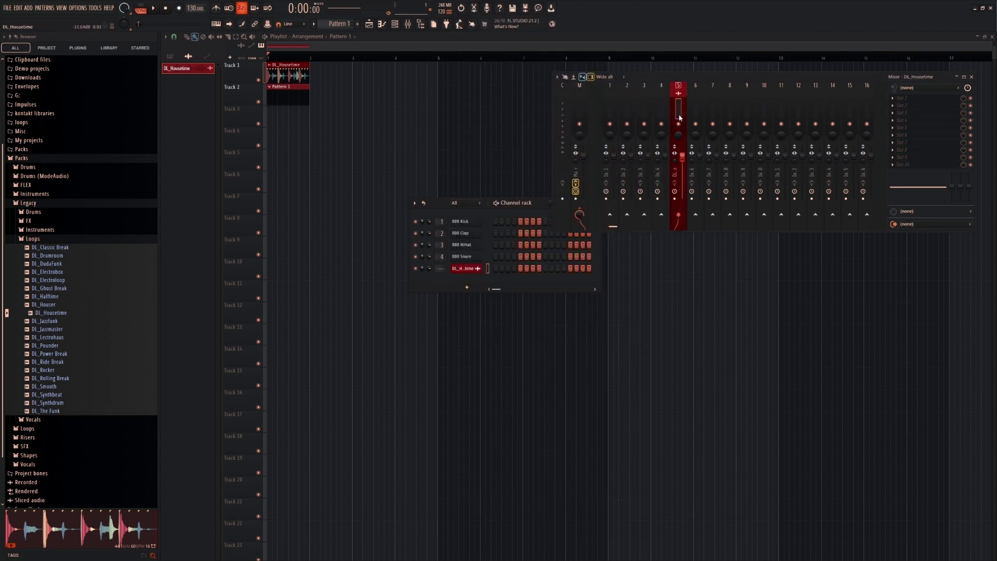
right_click(685, 86)
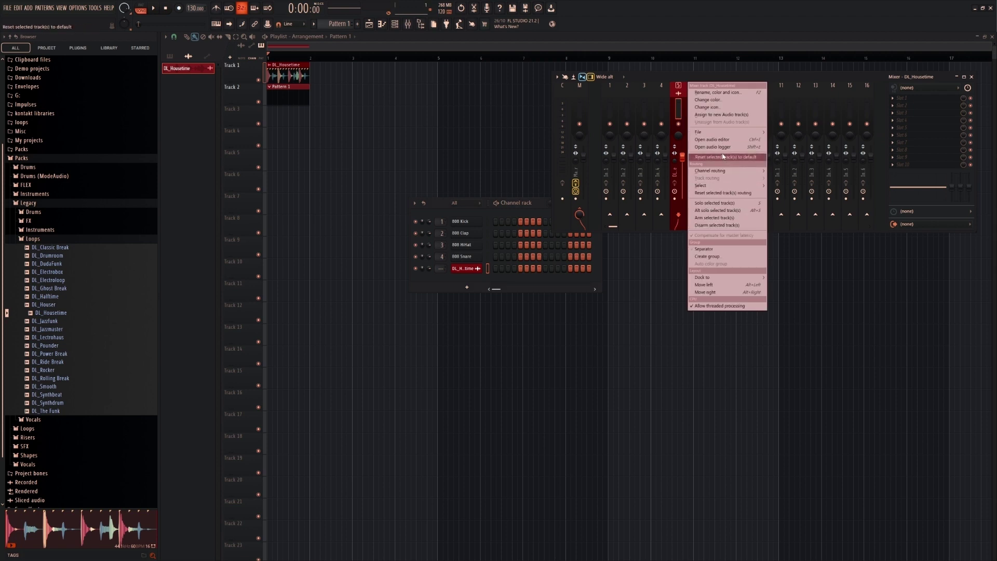
click(723, 157)
click(542, 307)
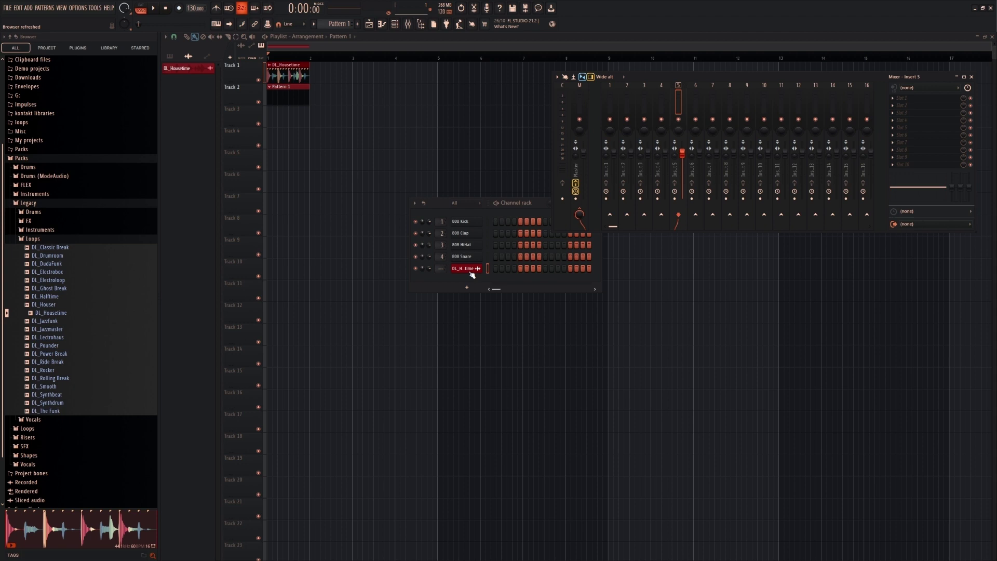
Step: Link the DL_Housetime channel to Insert 5, then reset that mixer track to default again
key(ctrl+l)
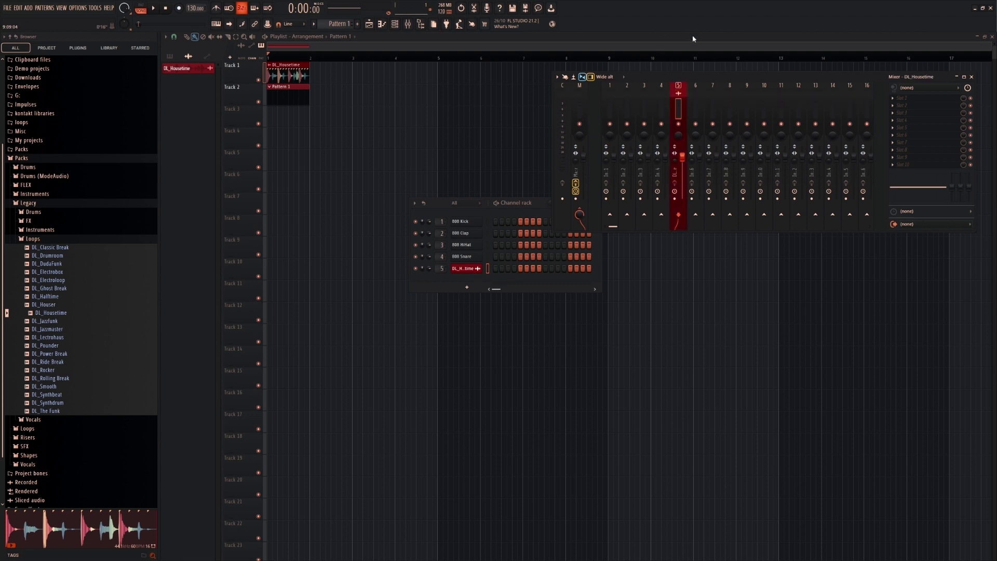
right_click(685, 86)
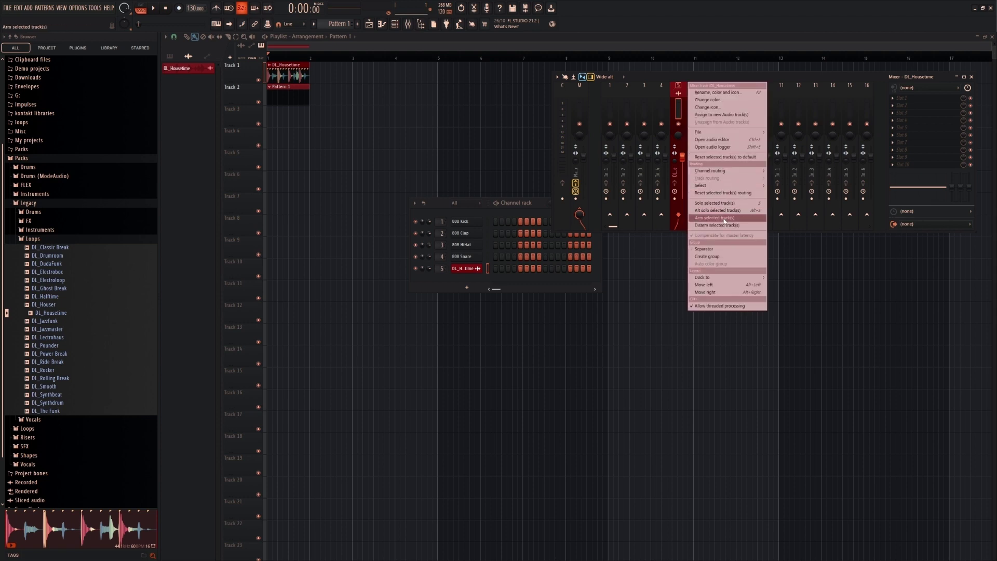
click(724, 158)
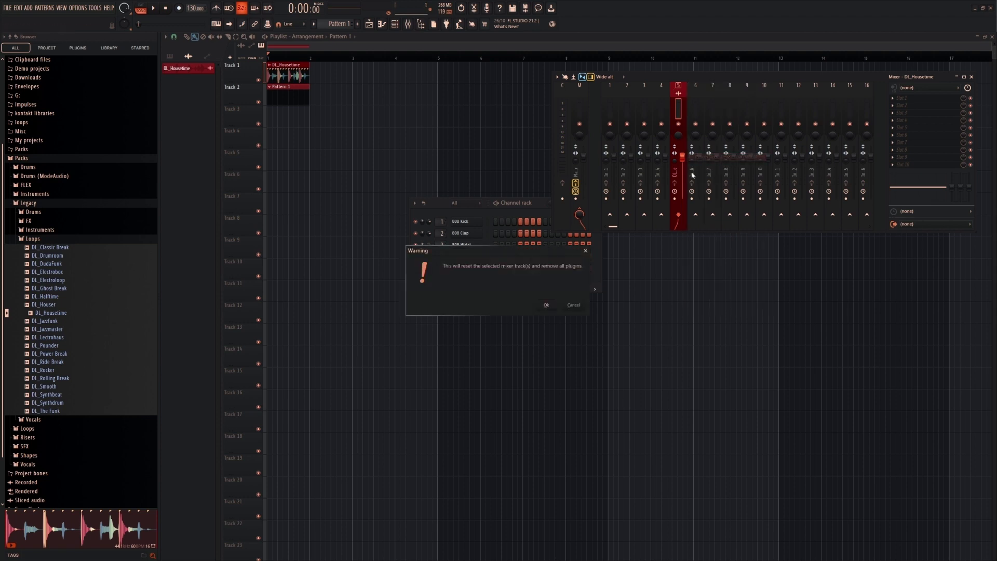
click(545, 305)
Step: Link the DL_Housetime channel to mixer Insert 8, then reroute it to Insert 10
click(736, 104)
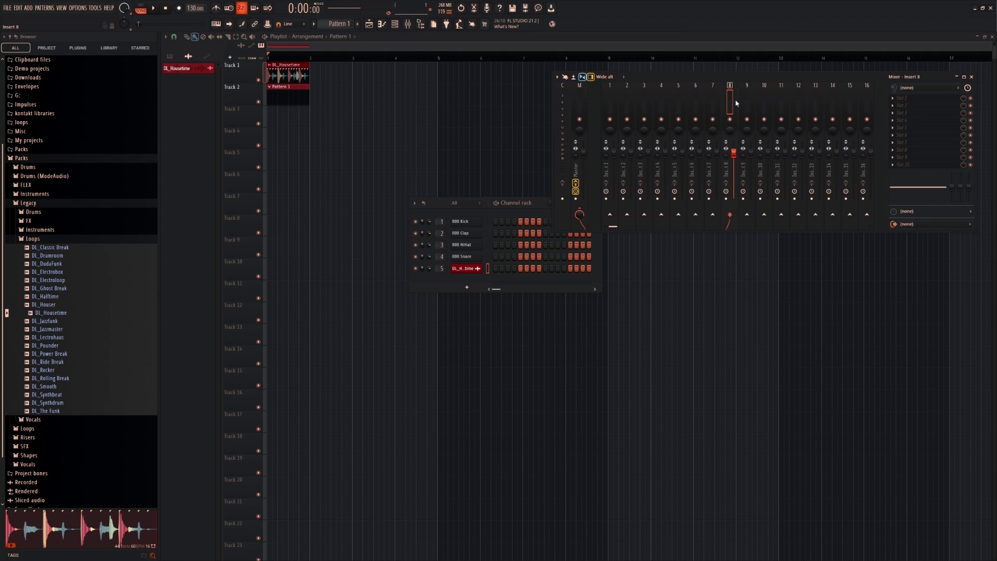
key(ctrl+l)
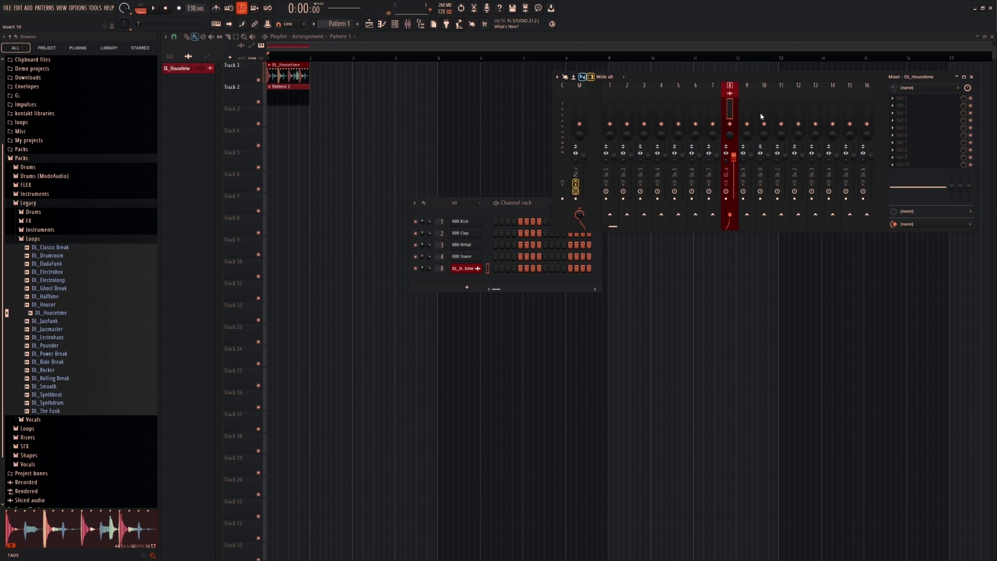
right_click(737, 100)
mouse_move(767, 171)
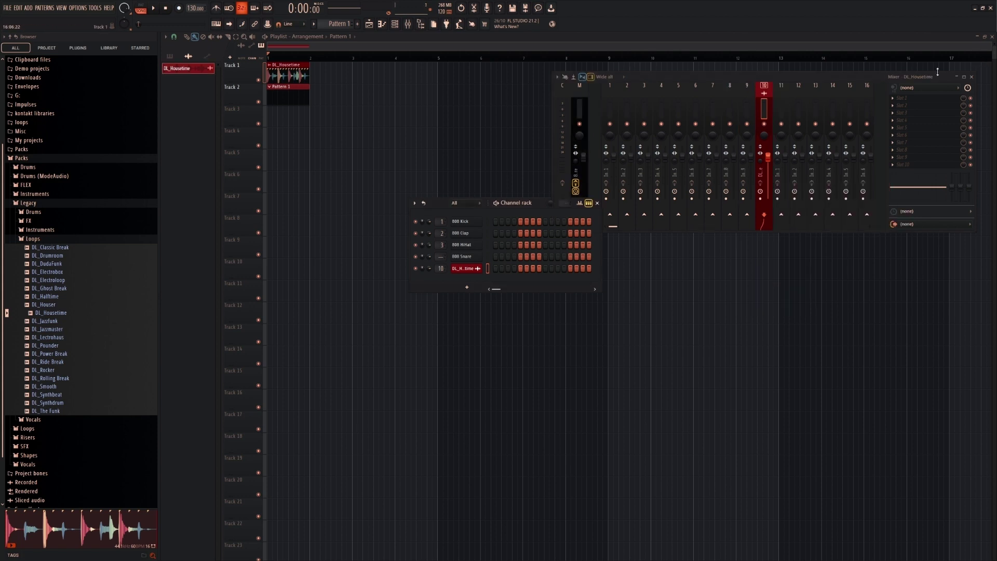
Step: Maximize the mixer and load Fruity Parametric EQ 2 into effect slot 1 of the DL_Housetime track
click(965, 77)
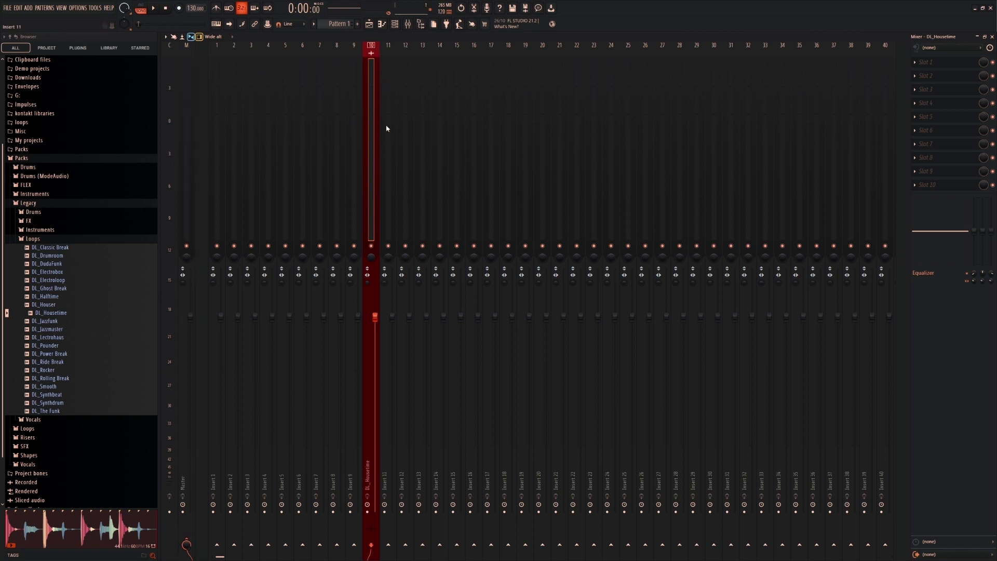
click(919, 65)
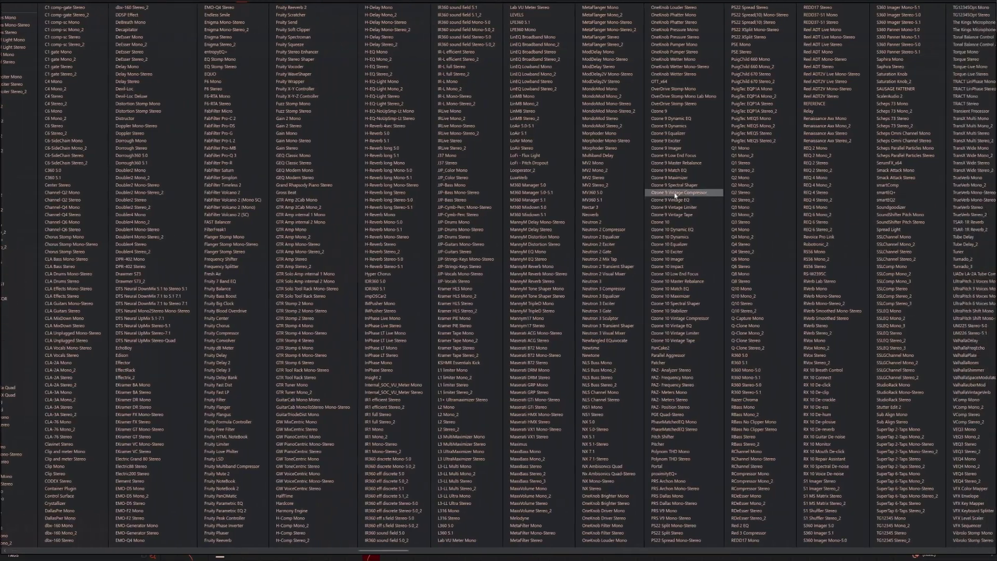
scroll(883, 223, left, 4)
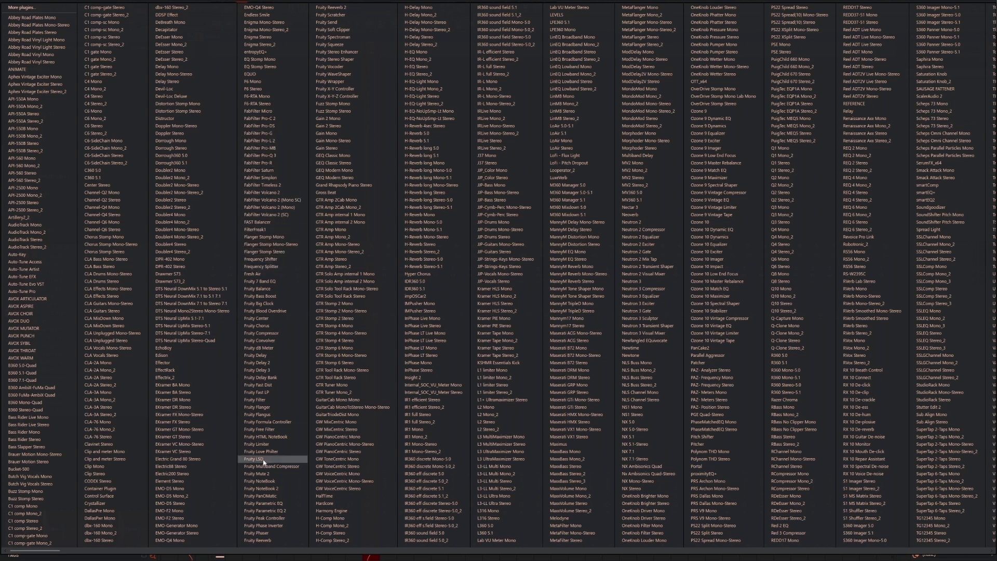
click(277, 511)
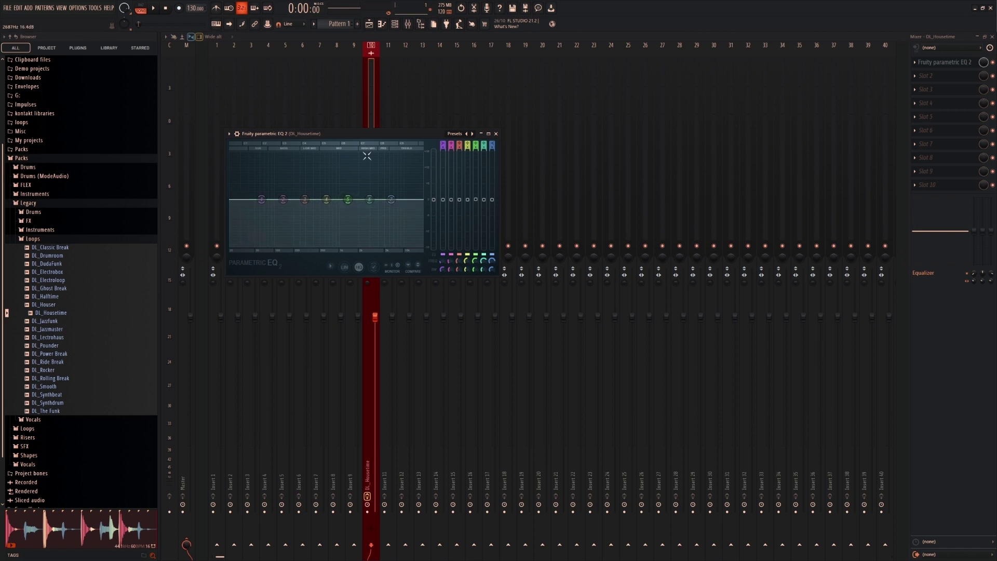
Step: Play the loop through the equalizer while shifting its second band slightly higher in frequency, and stop playback
key(space)
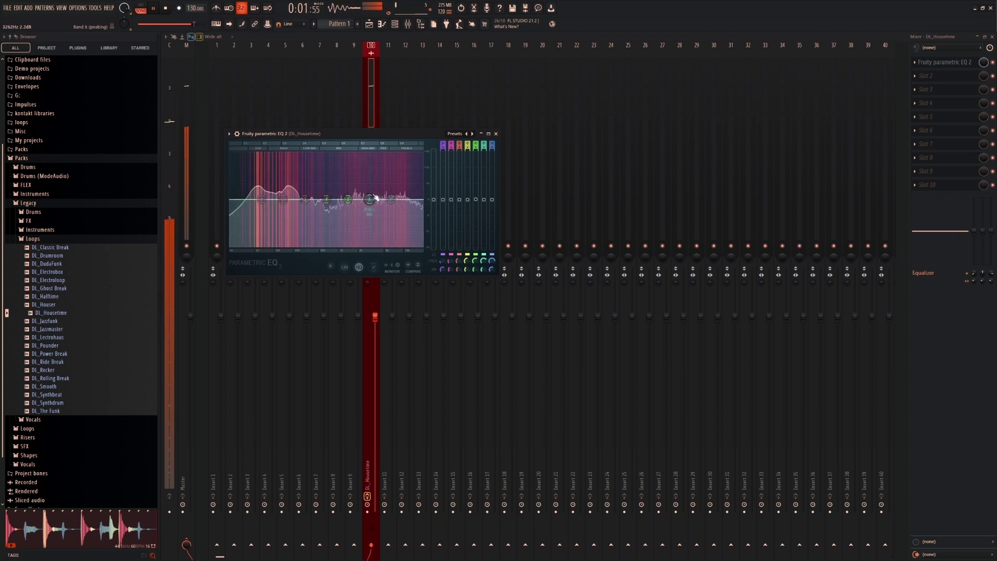
mouse_move(283, 199)
mouse_down()
mouse_move(291, 163)
mouse_move(282, 156)
mouse_move(396, 171)
mouse_move(402, 204)
mouse_move(383, 222)
mouse_move(309, 243)
mouse_move(320, 230)
mouse_move(287, 200)
mouse_up()
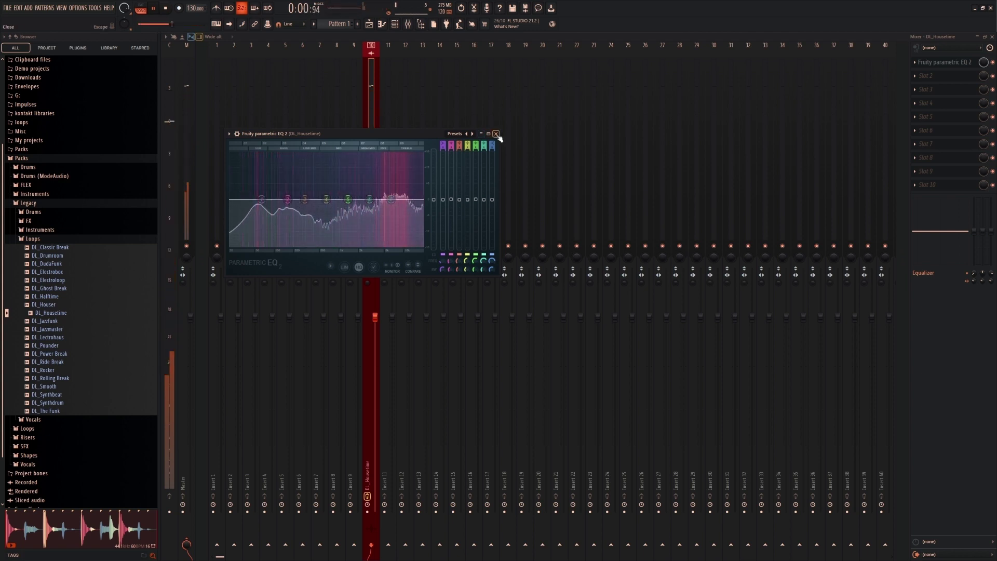
key(space)
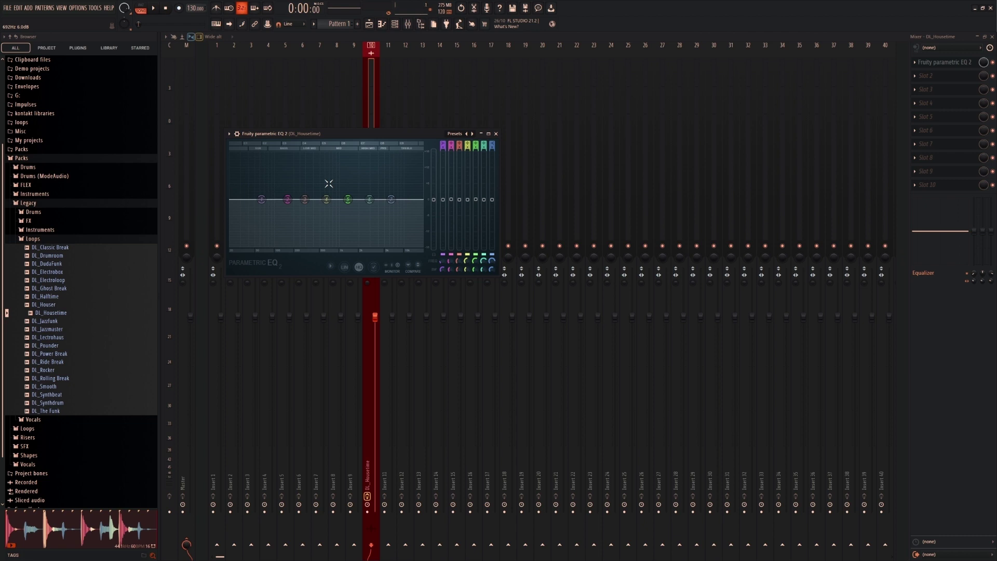
Step: Return to the playlist and delete the DL_Housetime and Pattern 1 clips from Tracks 1 and 2
key(F5)
right_click(289, 77)
right_click(301, 99)
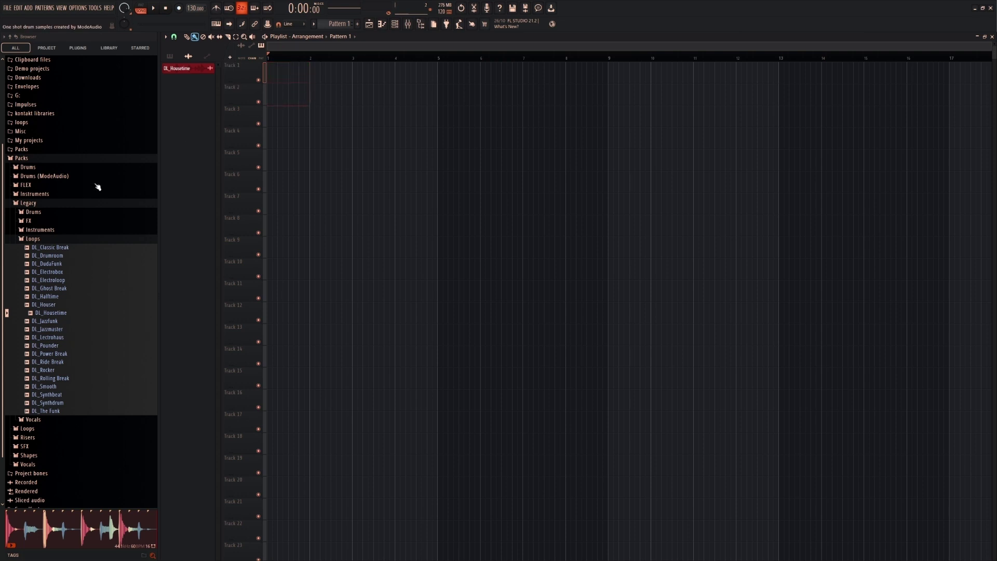
Step: Open the Dance sample folder within the Legacy pack's Drums in the browser
scroll(58, 229, down, 1)
scroll(42, 197, up, 1)
click(34, 212)
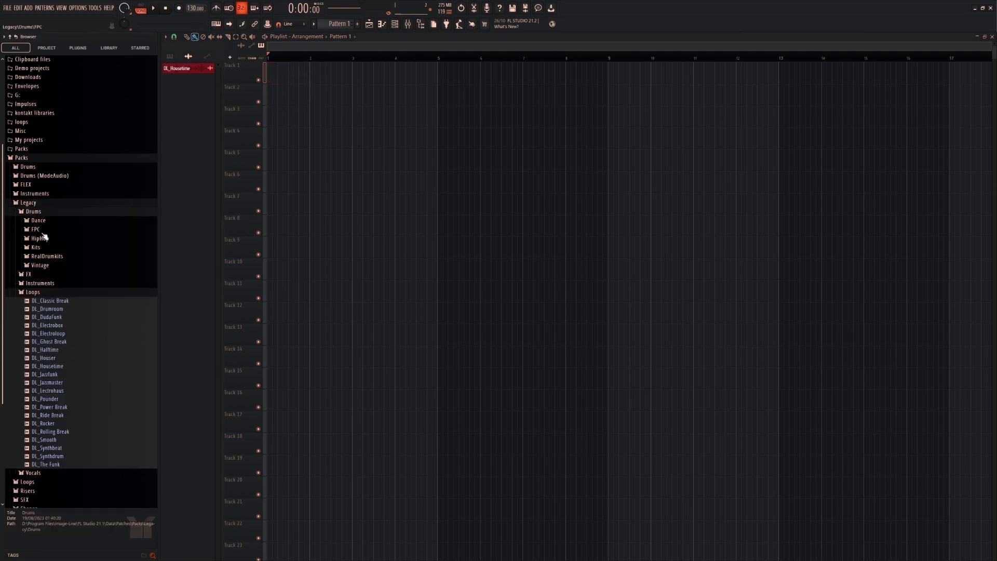
click(38, 221)
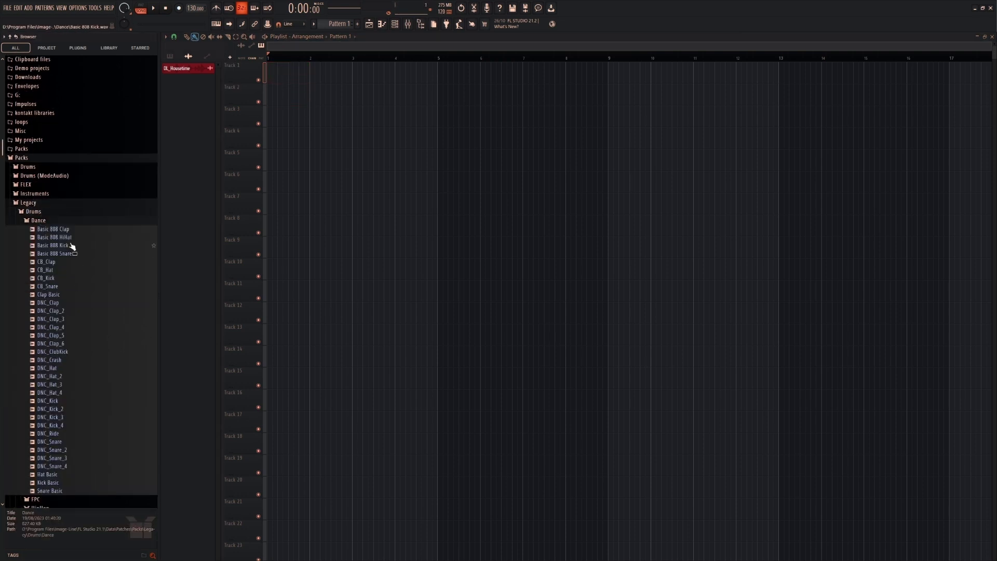
scroll(72, 244, down, 3)
Step: Preview the Basic 808 Clap and Basic 808 HiHat samples, and place the hi-hat at the start of playlist Track 1
click(56, 180)
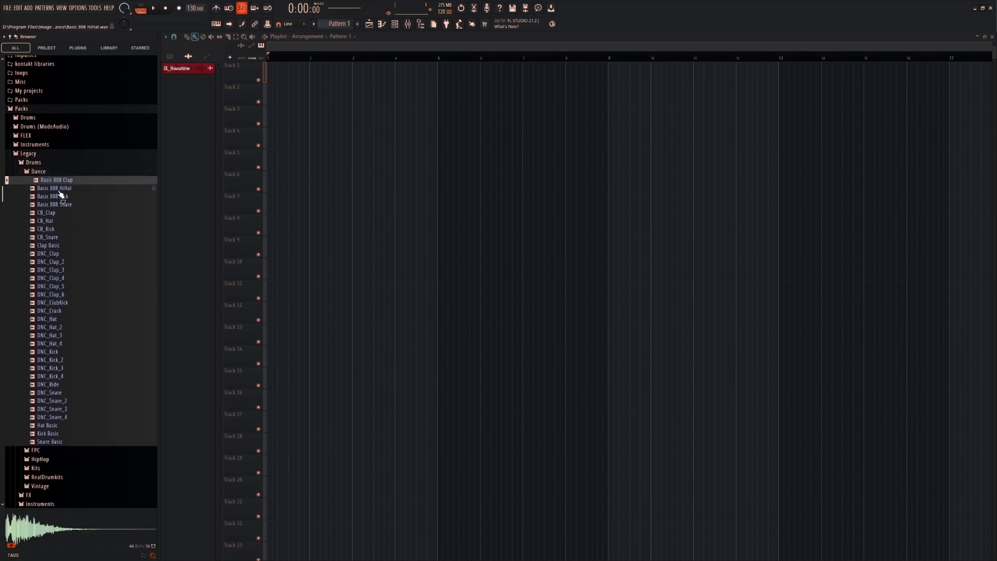
click(59, 190)
drag(60, 193, 269, 76)
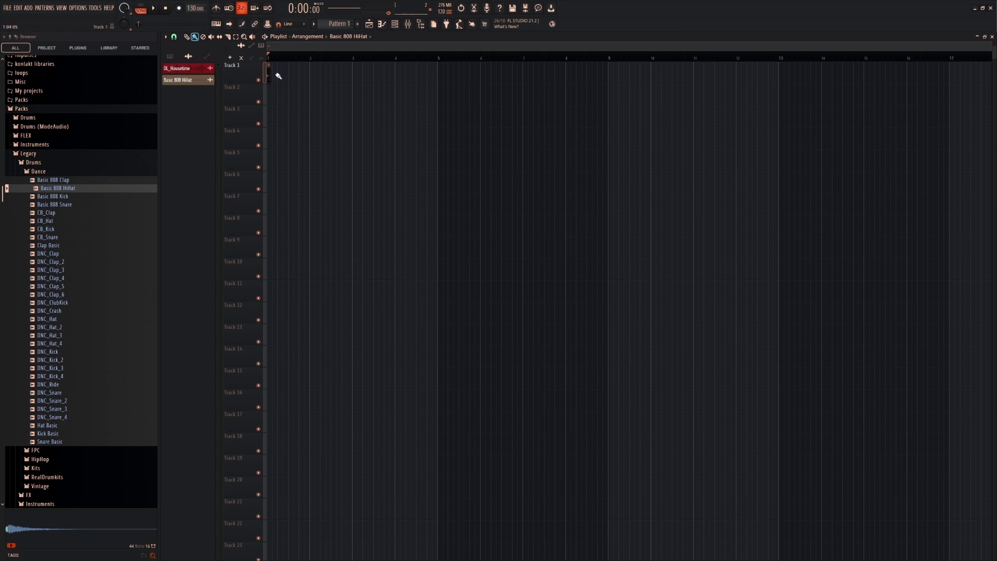
Step: Fill playlist Track 1 with repeated Basic 808 HiHat clips across the first three bars
drag(278, 77, 384, 78)
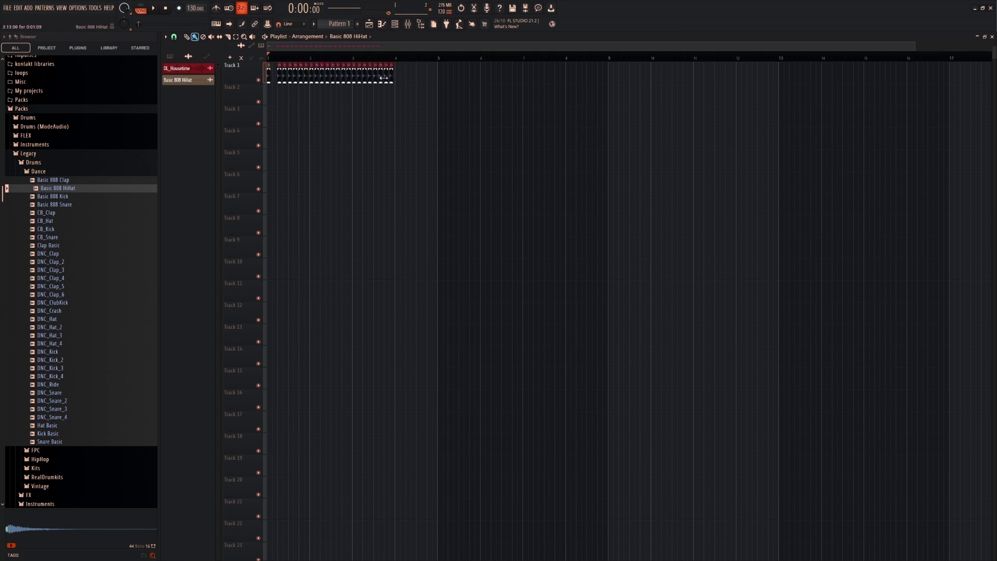
drag(273, 76, 275, 75)
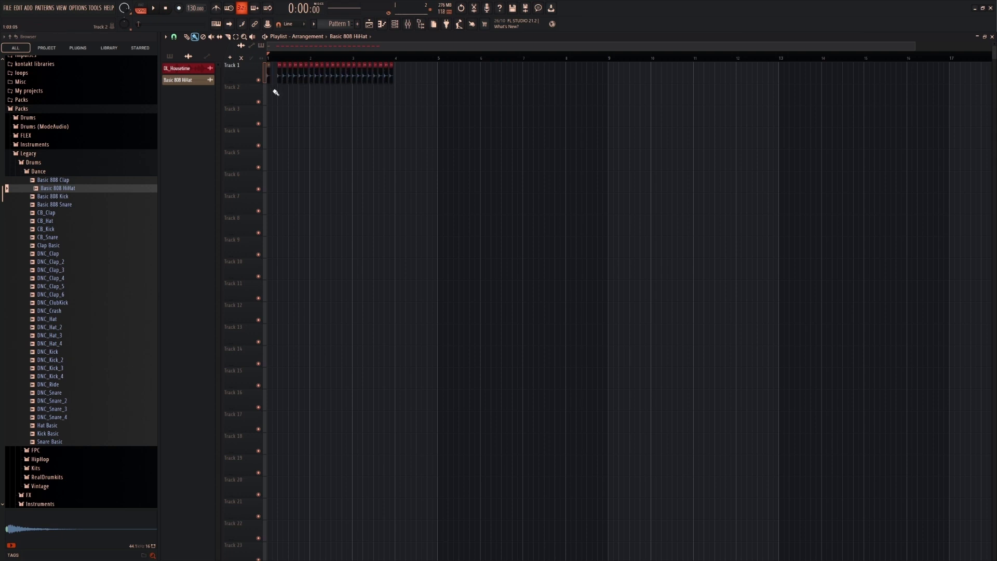
Step: Preview the Basic 808 Snare sample and place a hi-hat clip midway through each of the first three bars on Track 2
click(273, 99)
right_click(273, 92)
click(50, 206)
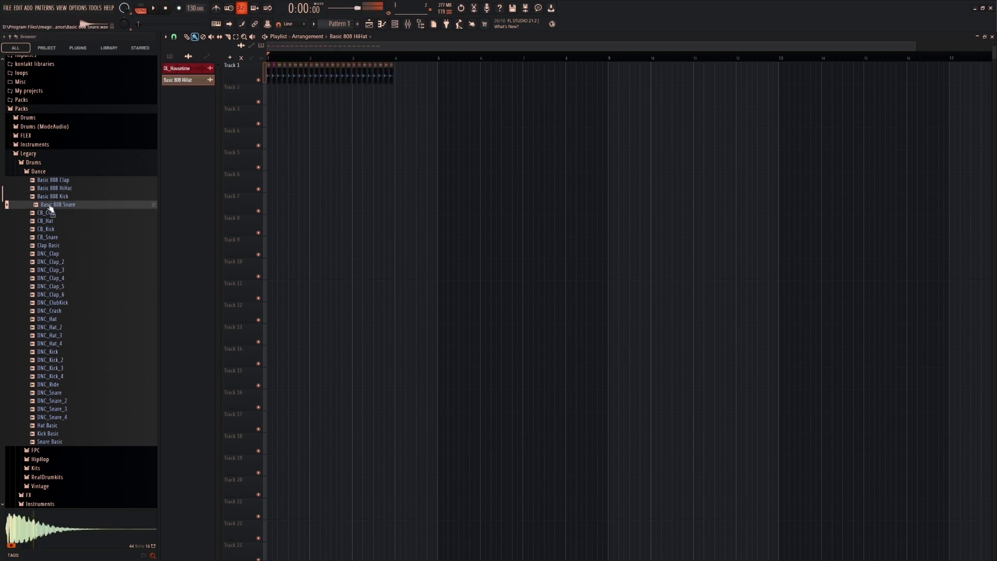
click(291, 96)
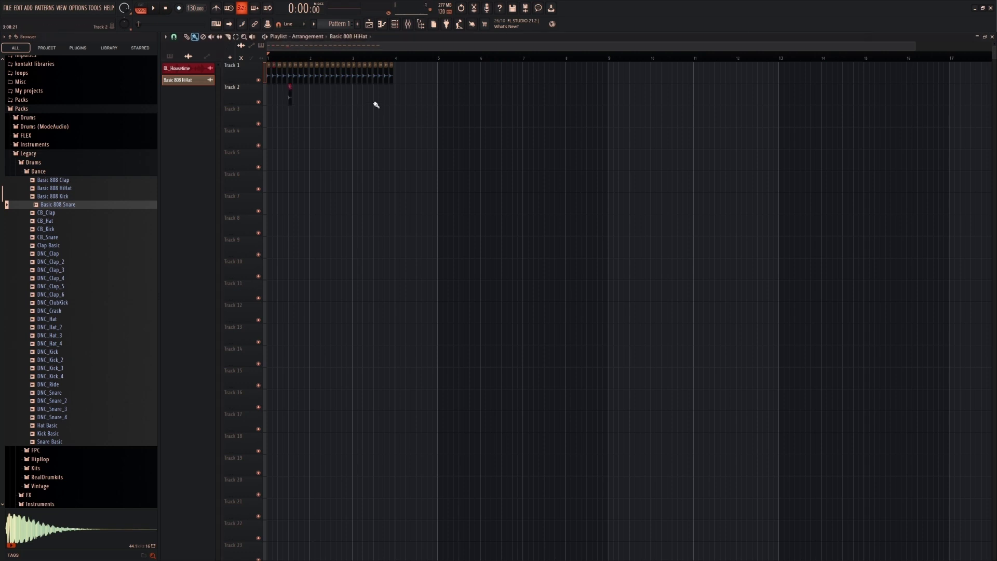
click(333, 97)
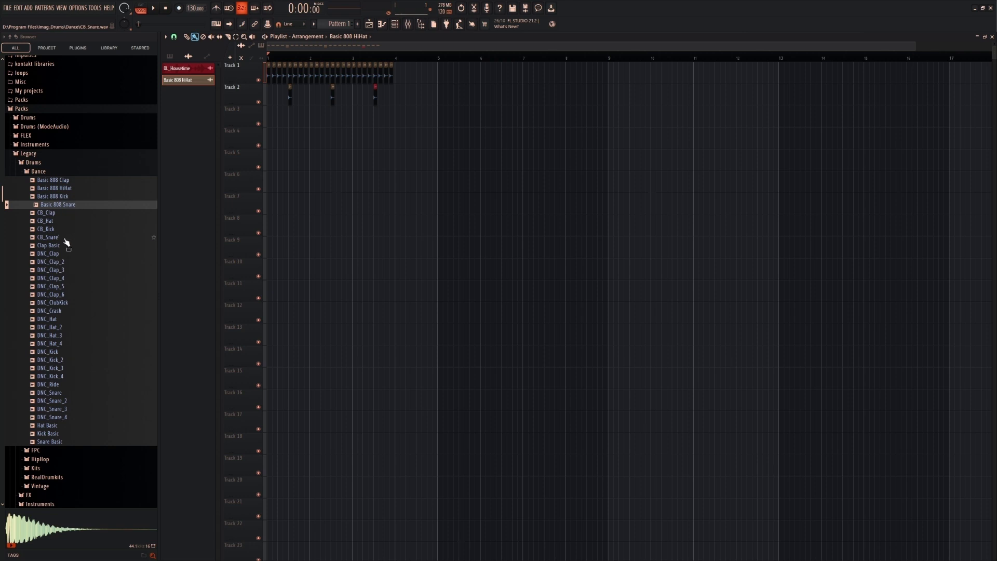
Step: Build a three-bar CB_Kick pattern on Track 3, and place FLS_TomM 04 from Drum Kit 04 on Track 4 in bars 1 and 3
drag(48, 229, 268, 120)
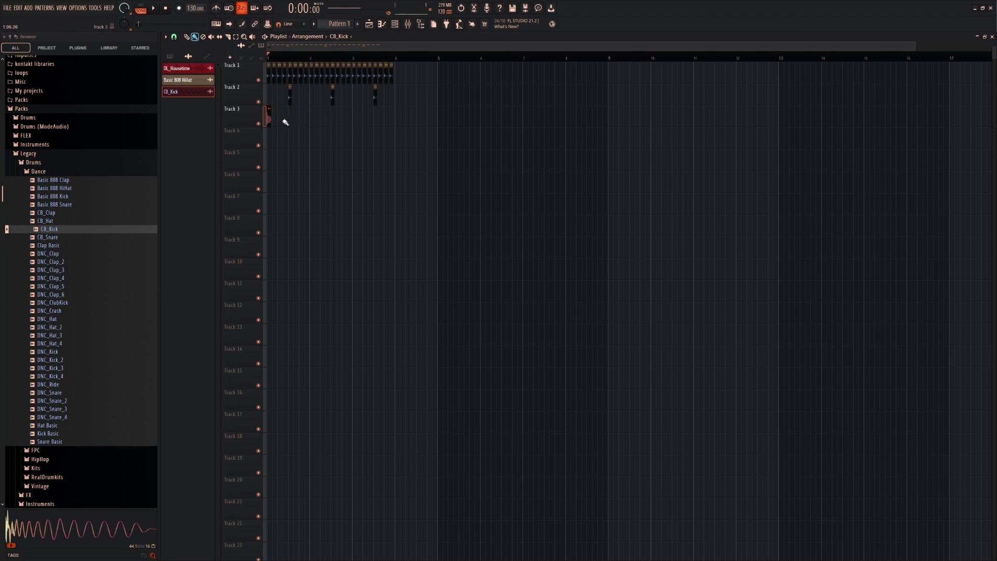
click(314, 118)
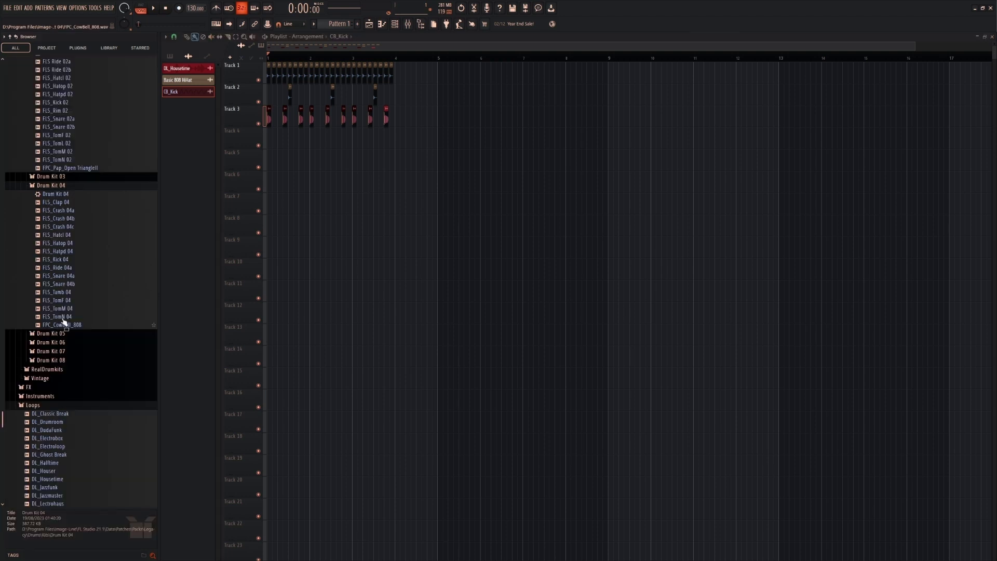
click(61, 310)
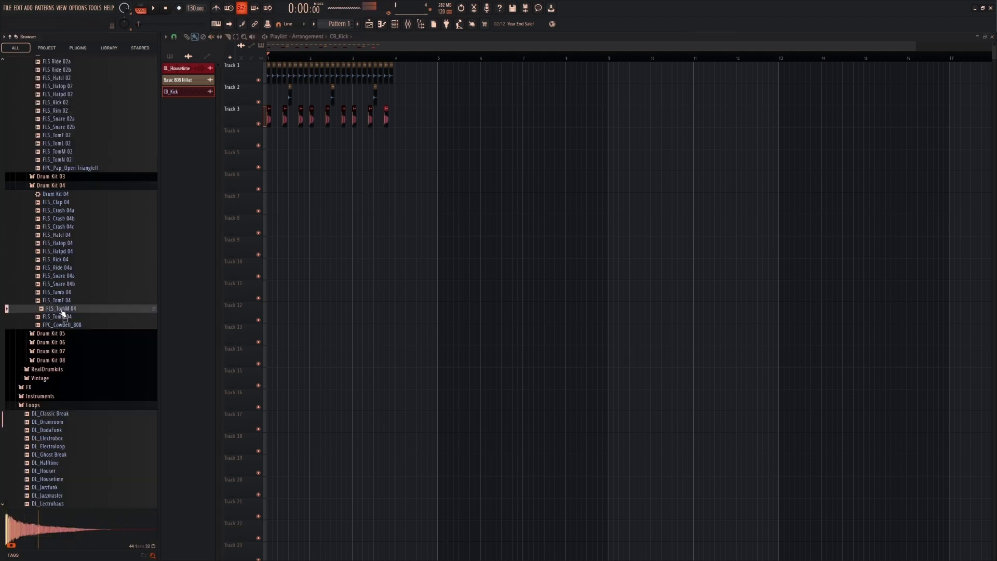
drag(61, 312, 306, 135)
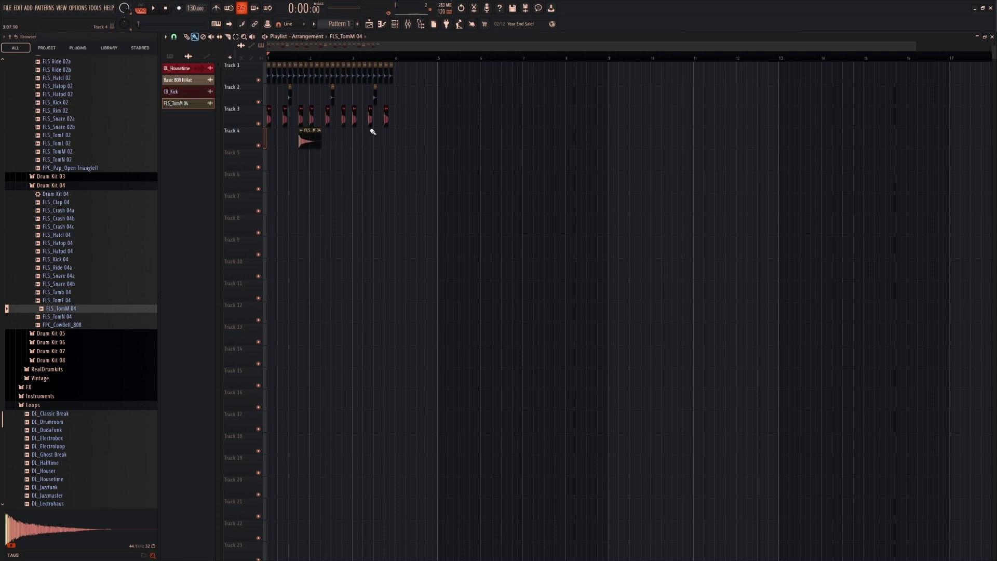
click(371, 137)
Step: Bring up the mixer and channel rack, show the All channel group, and link the selected channels to mixer tracks
key(F9)
click(398, 26)
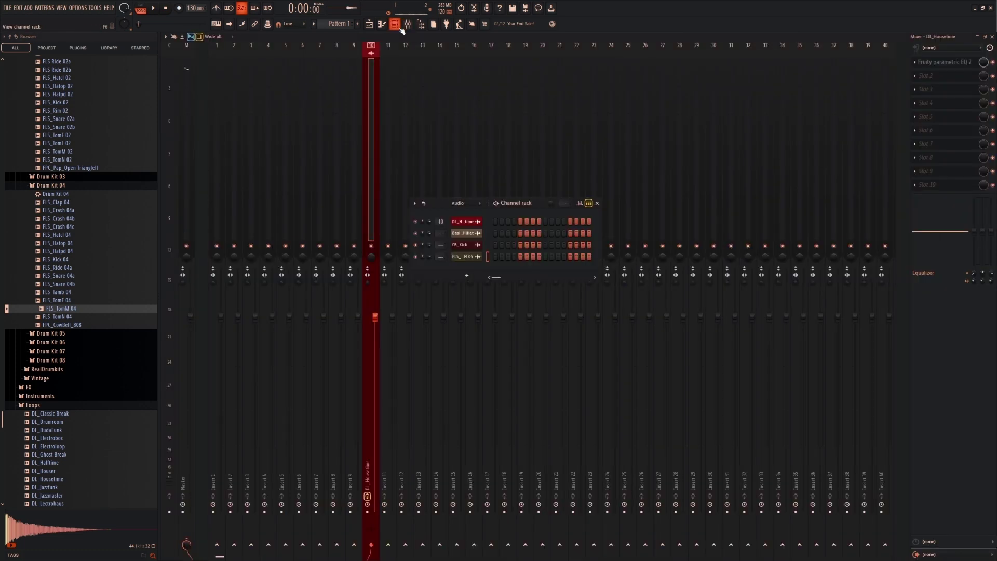
click(466, 203)
click(473, 204)
click(466, 203)
click(459, 211)
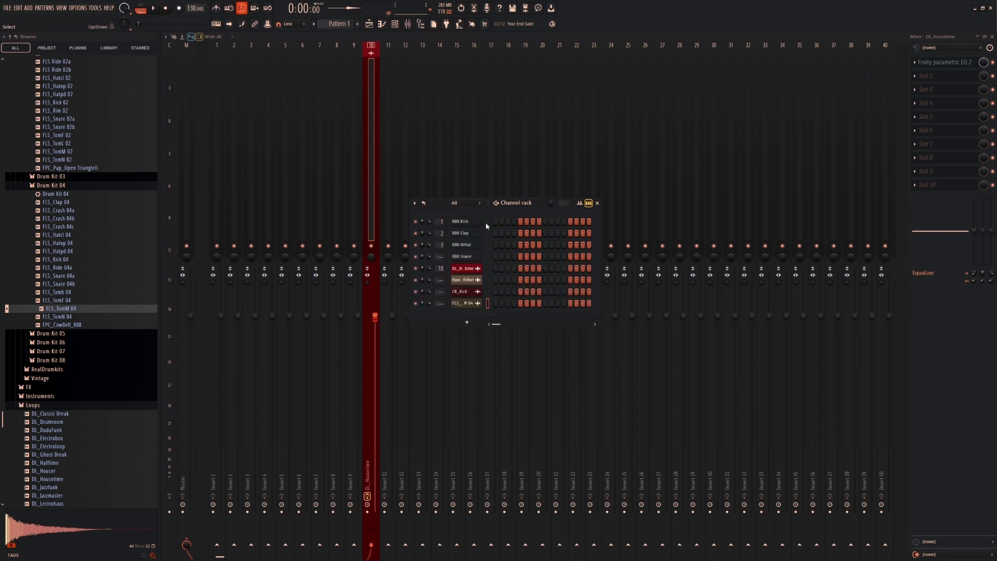
double_click(486, 224)
click(487, 269)
key(ctrl+shift+l)
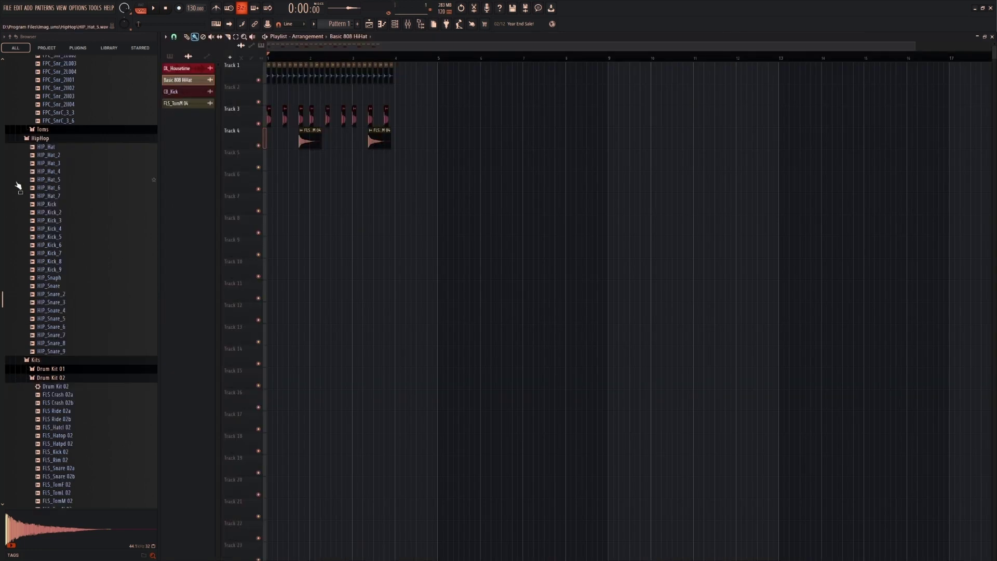
Step: Place the HIP_Snare_3 sample midway through each of the first three bars on Track 2, and play the arrangement
scroll(62, 216, up, 10)
scroll(50, 224, down, 3)
scroll(57, 223, down, 10)
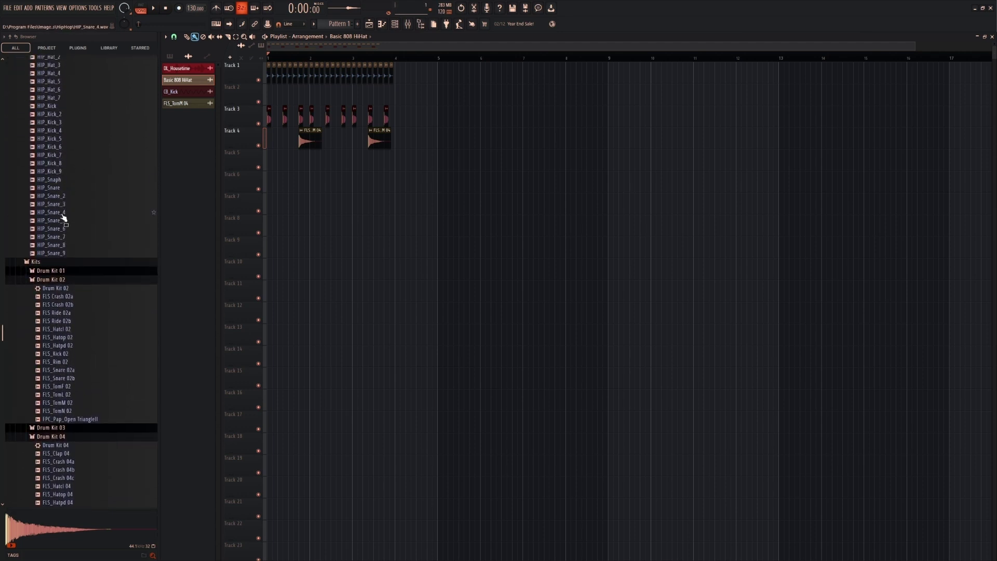
click(61, 205)
mouse_move(61, 206)
mouse_down()
mouse_move(289, 140)
mouse_move(291, 96)
mouse_move(358, 102)
mouse_move(333, 99)
mouse_up()
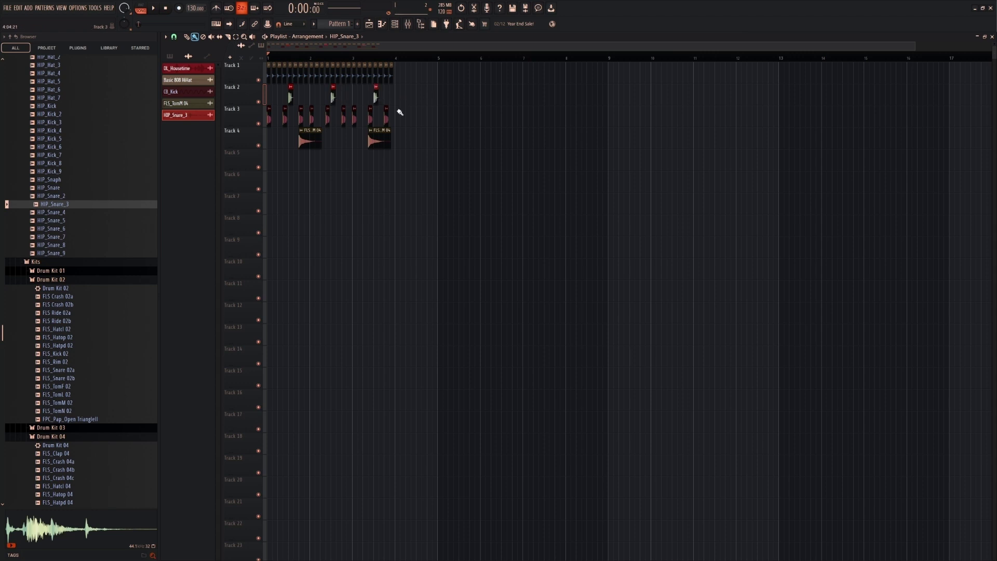
key(space)
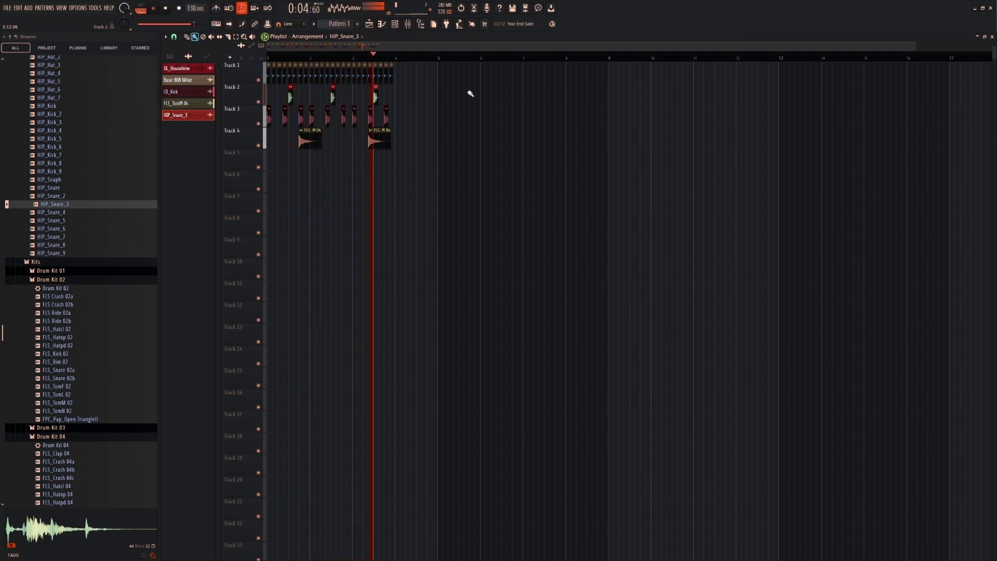
key(space)
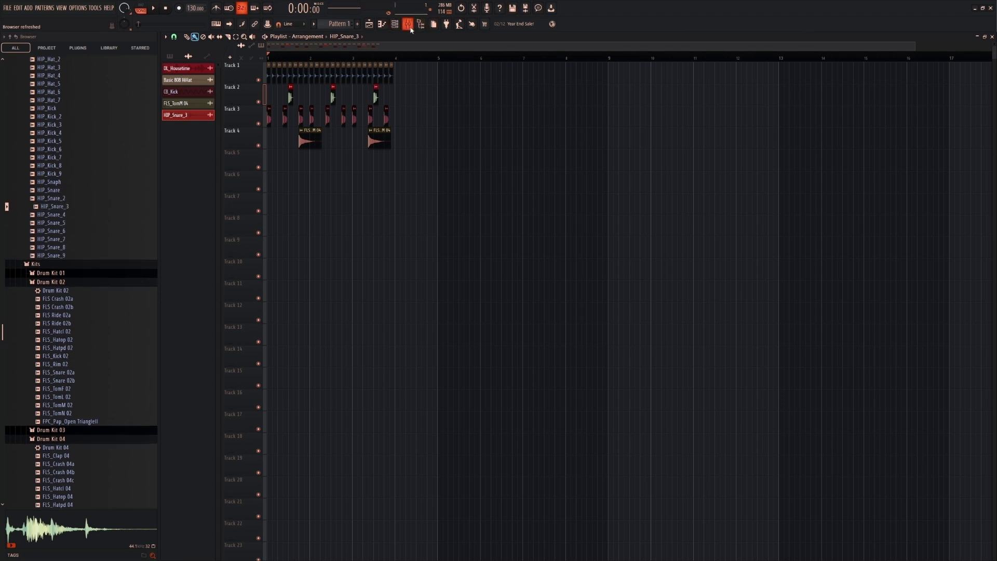
Step: Examine the separate mixer inserts for the hi-hat, kick, tom and snare samples and their effect slots
click(409, 24)
click(290, 162)
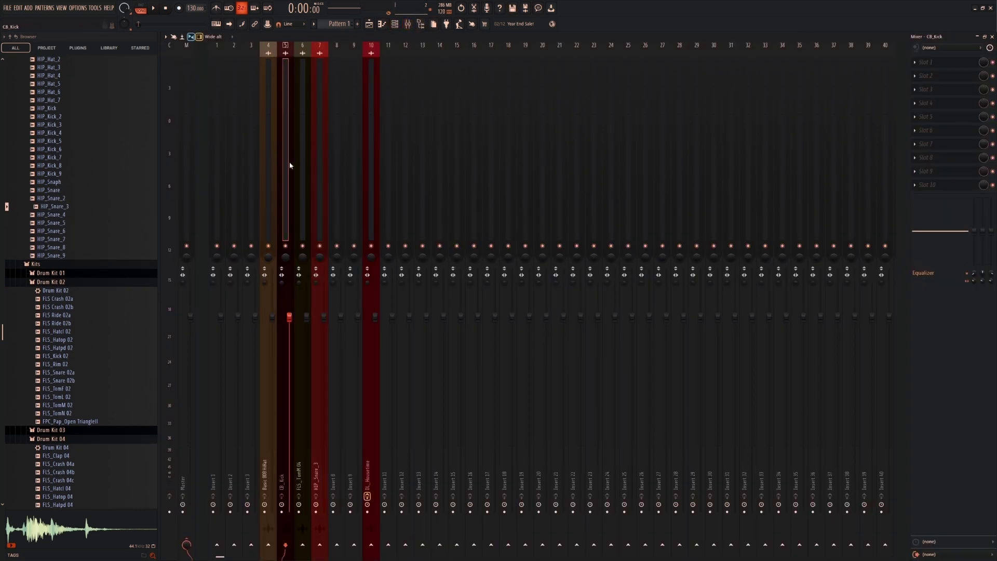
click(276, 171)
click(301, 171)
click(318, 172)
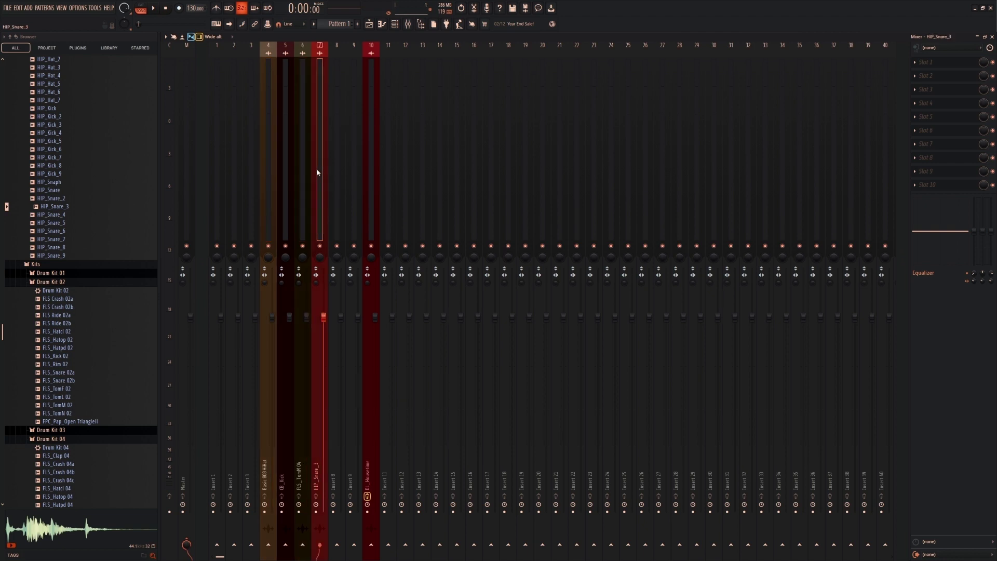
click(290, 184)
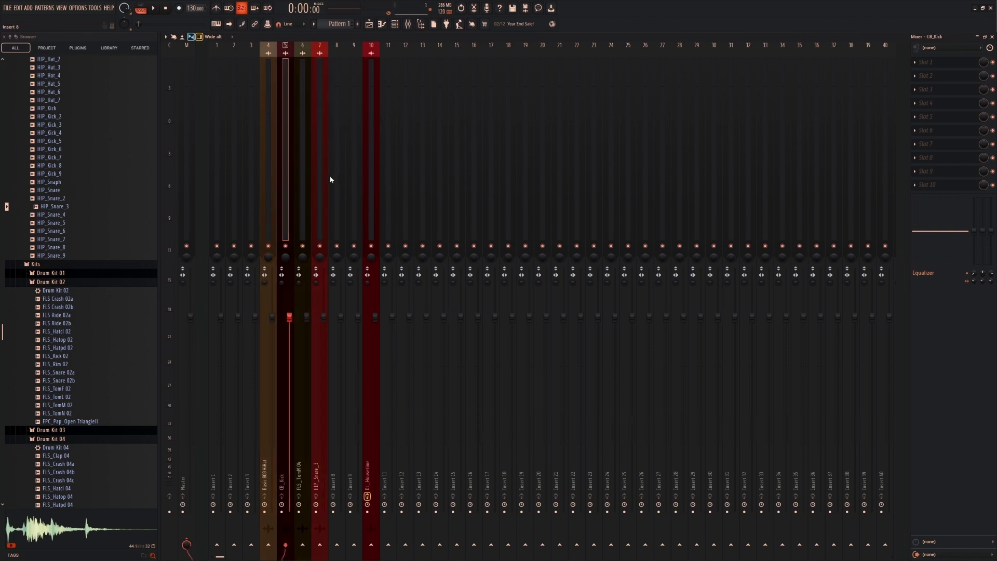
click(323, 175)
Step: Add Fruity Parametric EQ 2 to the first effect slot of the Basic 808 HiHat and CB_Kick inserts
click(271, 181)
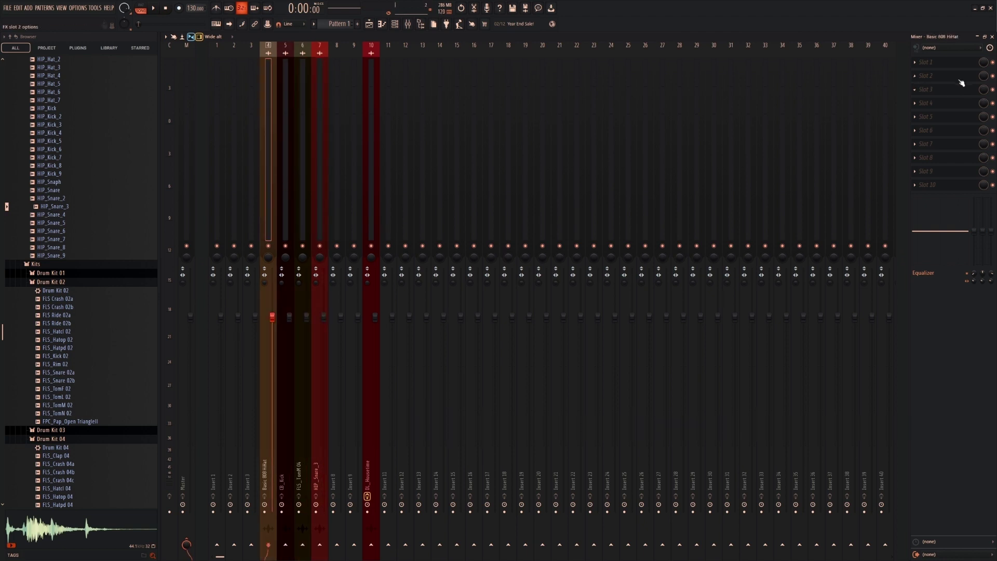
click(926, 62)
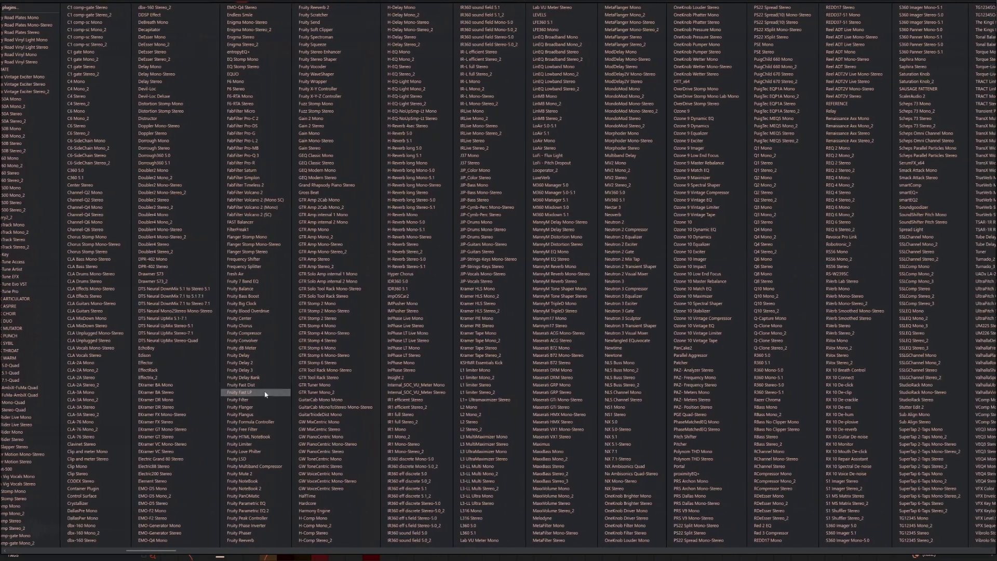
click(250, 510)
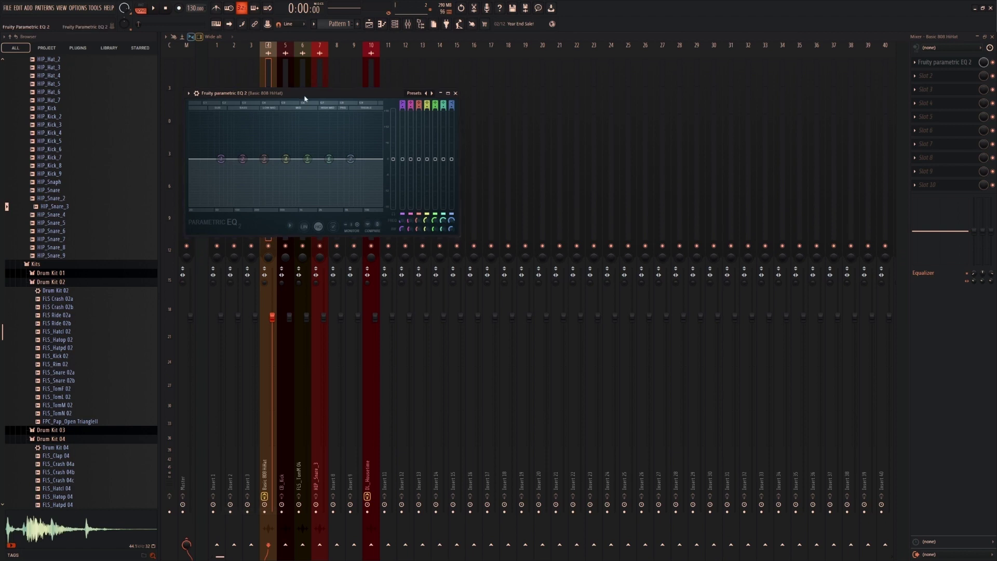
drag(305, 95, 648, 39)
click(288, 153)
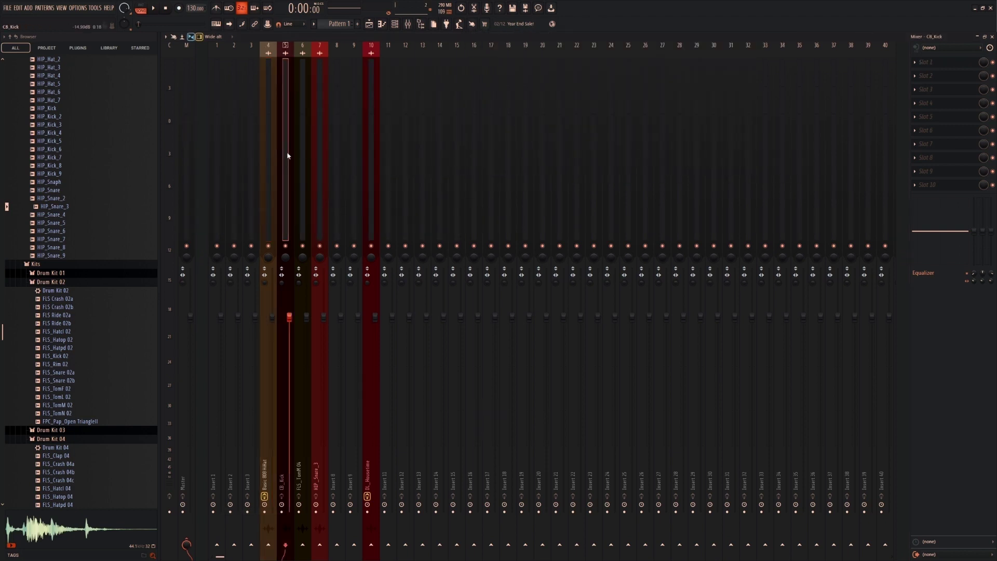
click(934, 76)
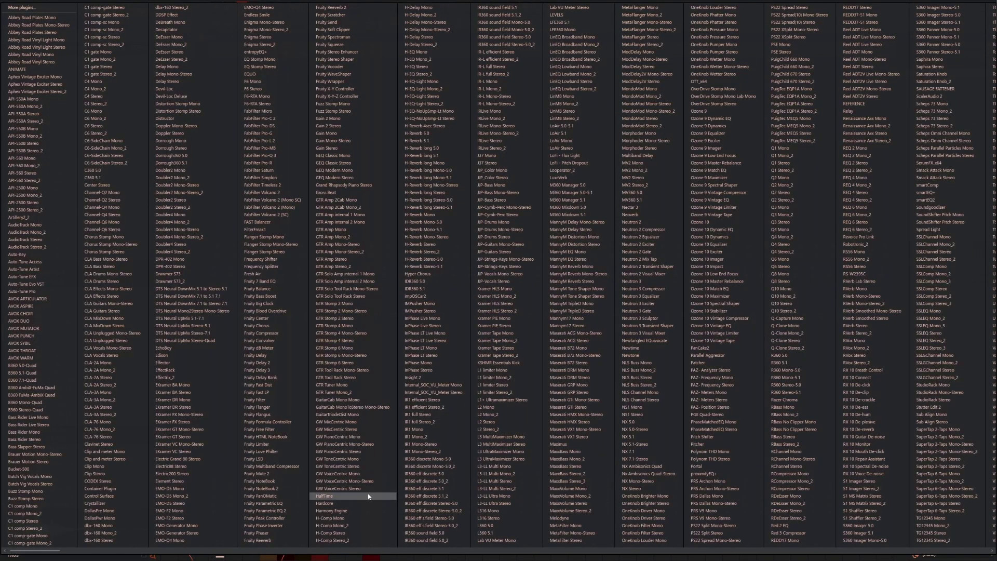
click(265, 510)
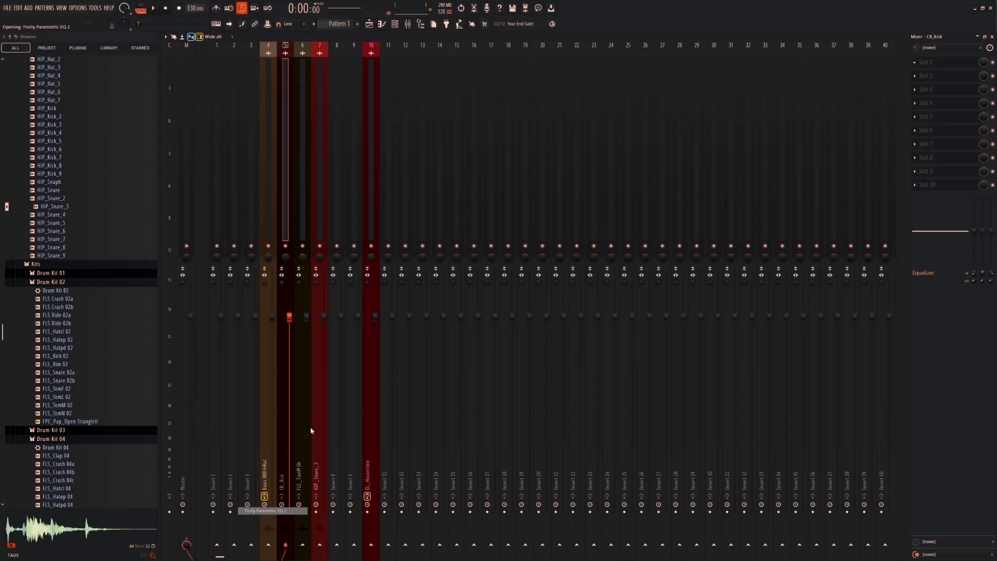
Step: Add Fruity Parametric EQ 2 to the first effect slot of the FLS_TomM 04 and HIP_Snare_3 inserts
click(306, 126)
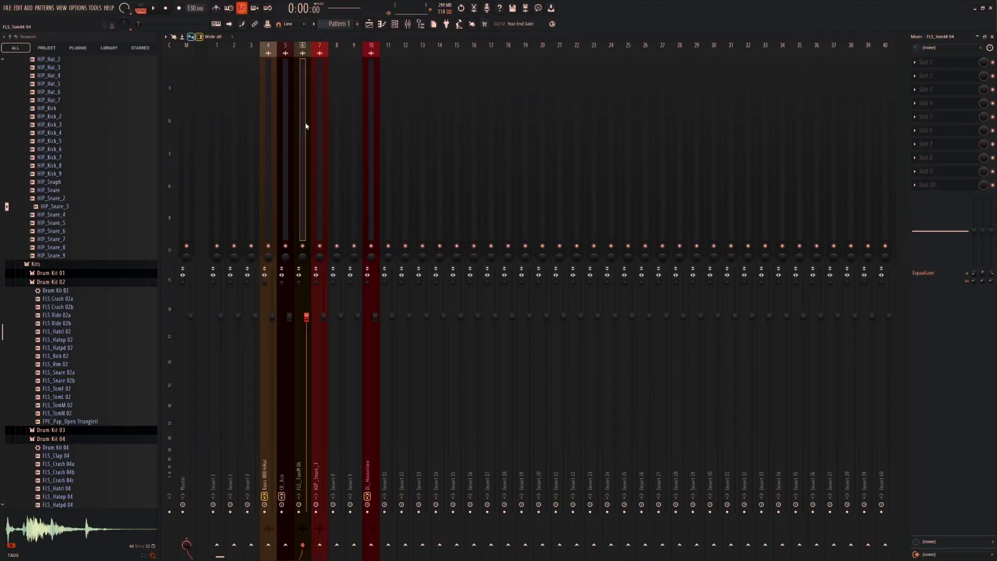
click(935, 62)
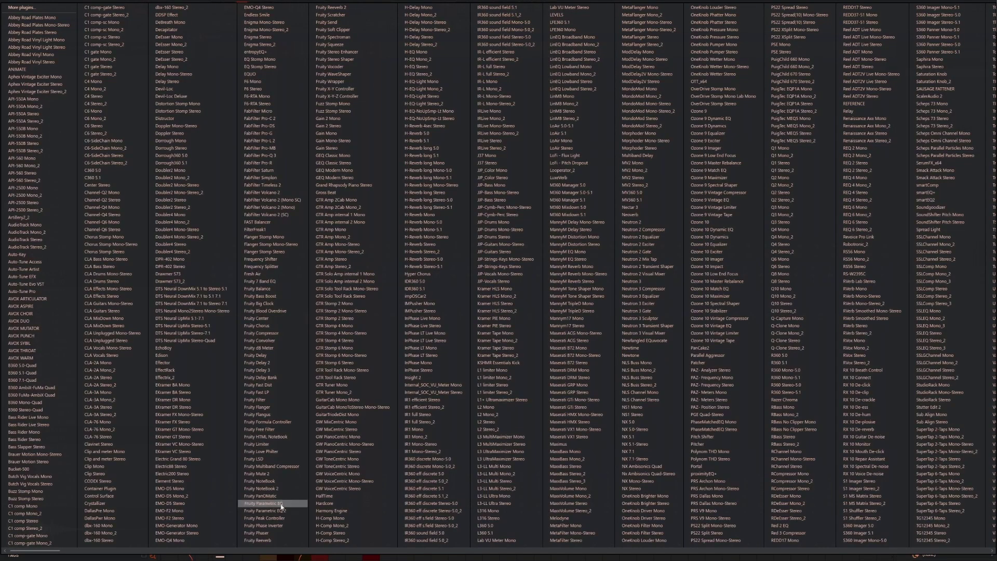
click(279, 512)
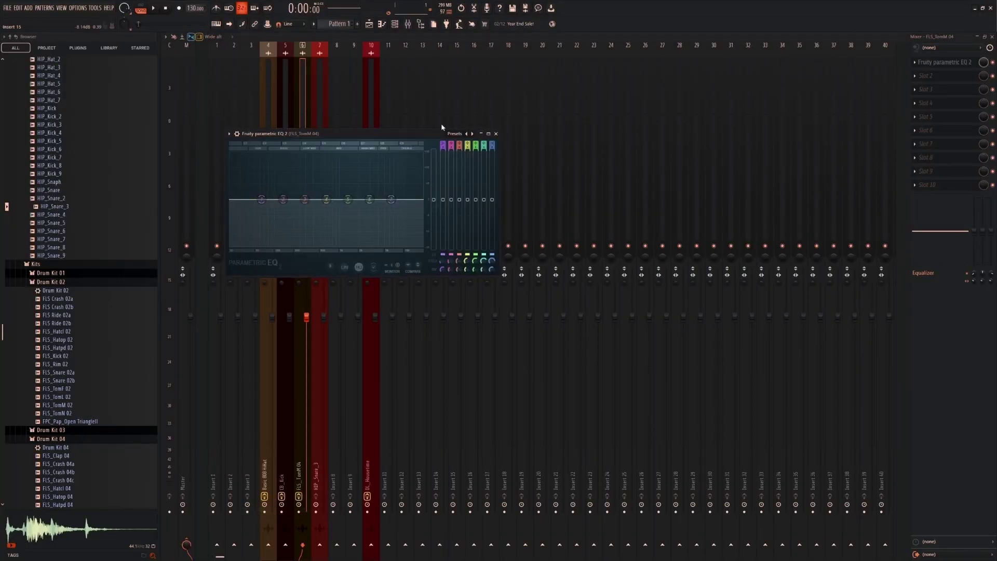
click(328, 130)
click(949, 67)
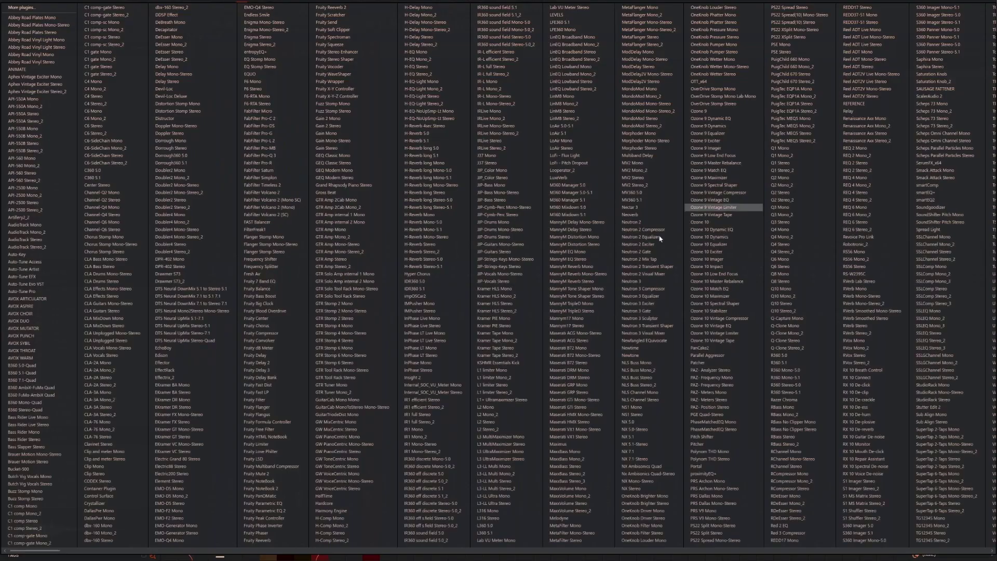
click(275, 511)
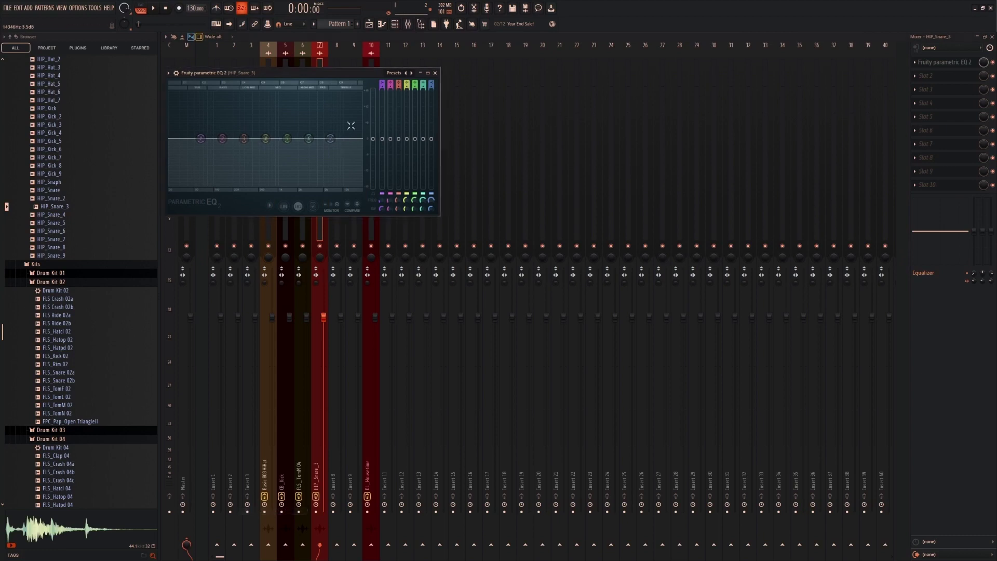
Step: Solo the Basic 808 HiHat insert, play the arrangement and open the insert's equalizer
click(266, 151)
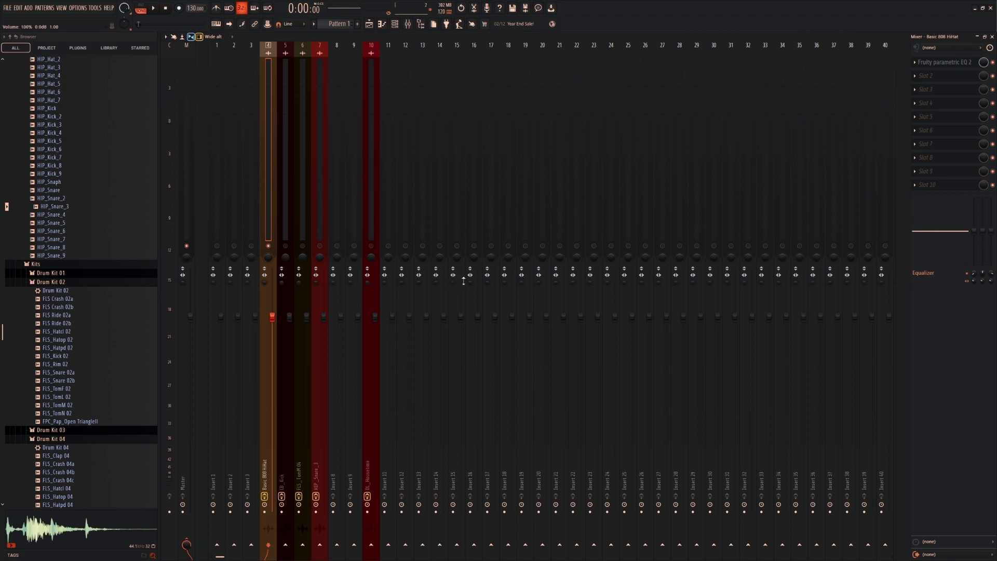
key(space)
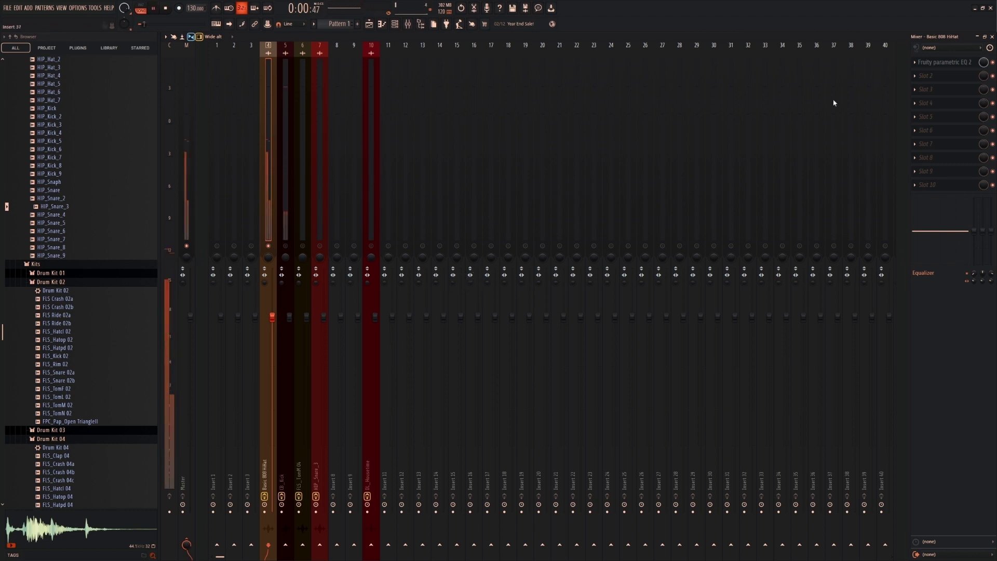
click(950, 63)
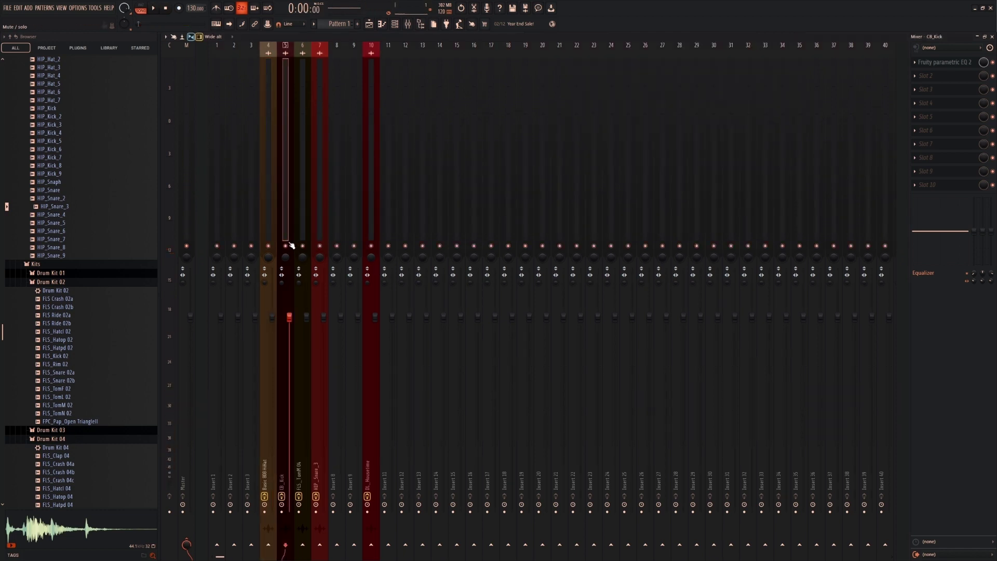
Step: Solo the CB_Kick insert, open its equalizer and start playback
right_click(290, 246)
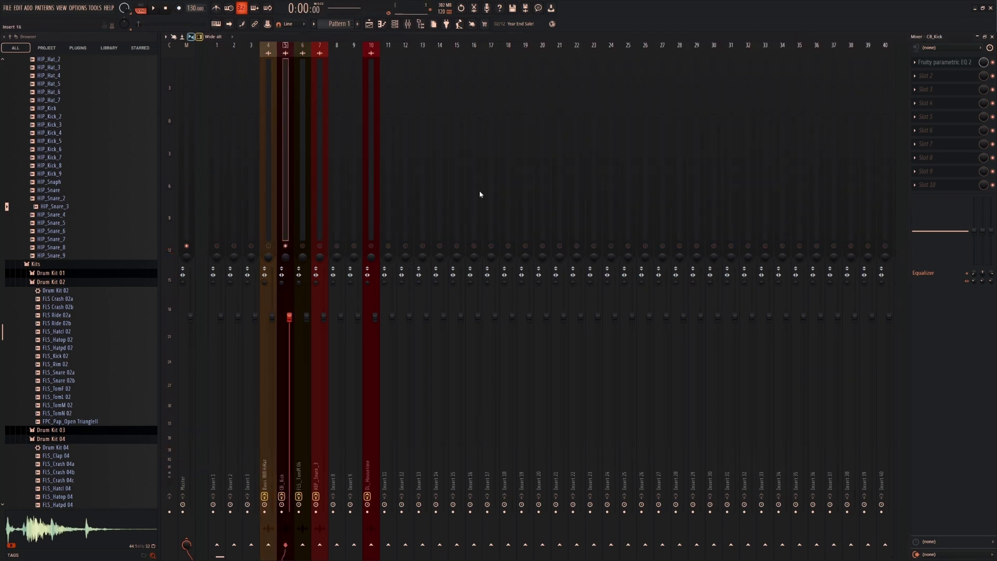
click(938, 63)
key(space)
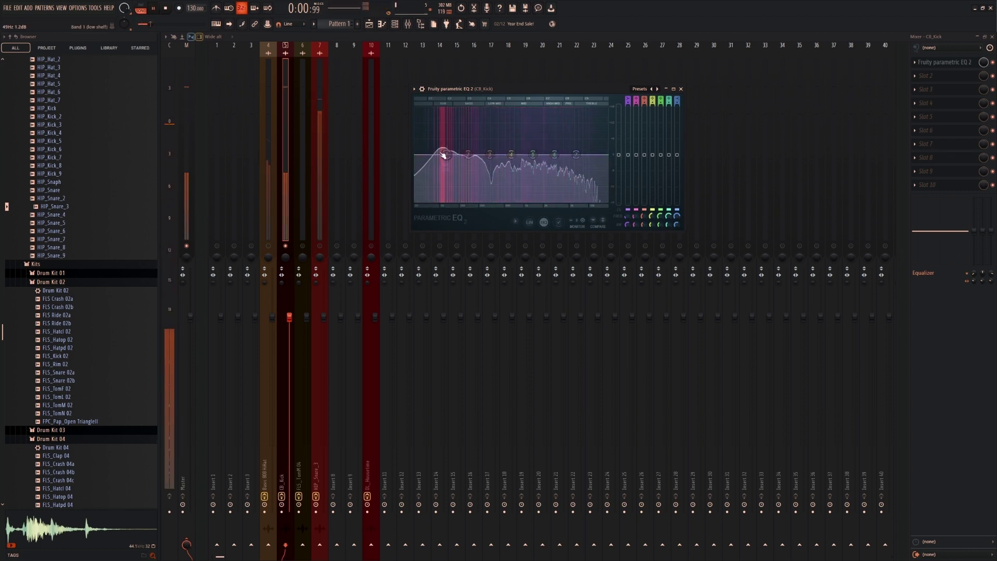
Step: Close the CB_Kick equalizer, solo the FLS_TomM 04 insert and briefly play the arrangement with the CB_Kick equalizer reopened
click(682, 89)
key(space)
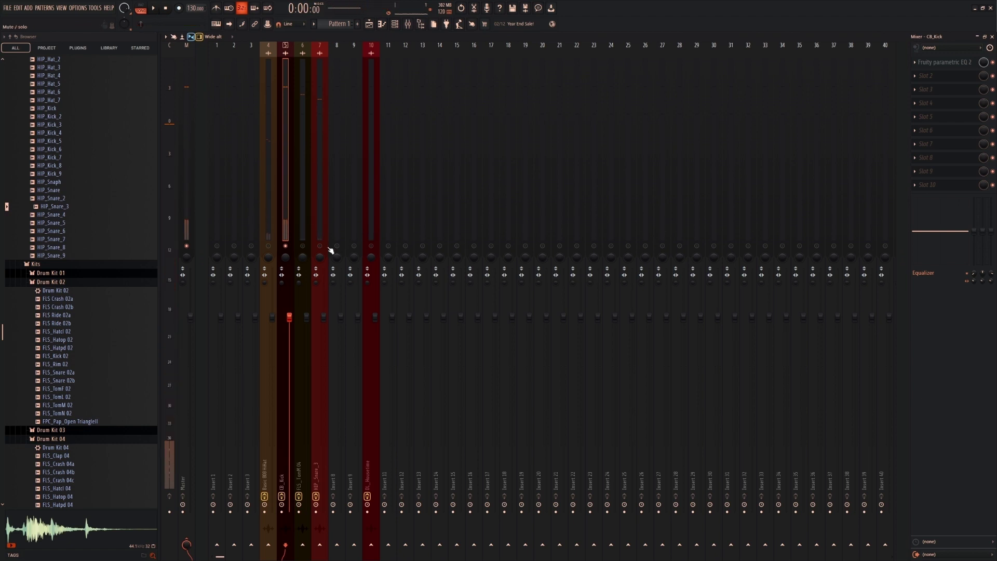
click(303, 246)
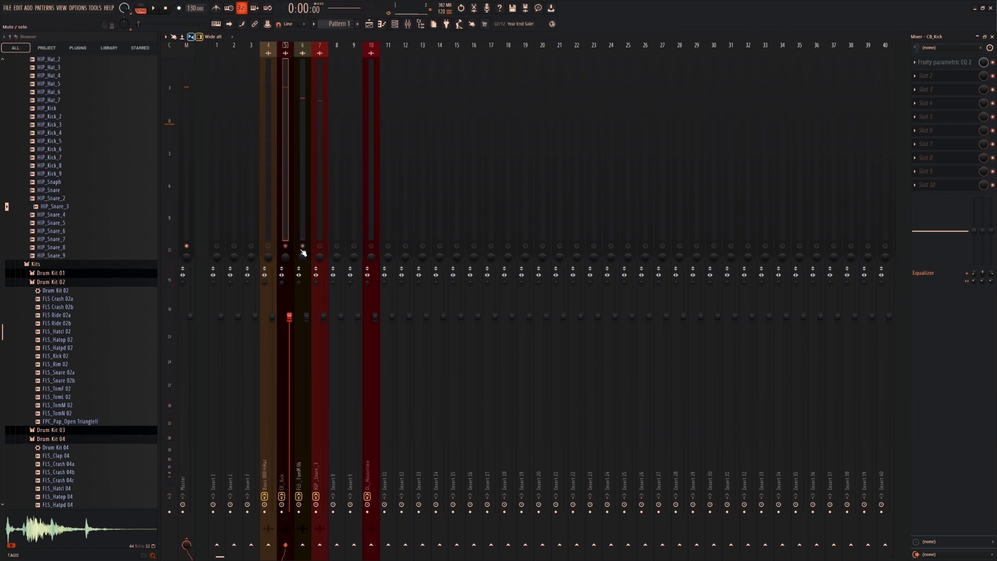
click(960, 67)
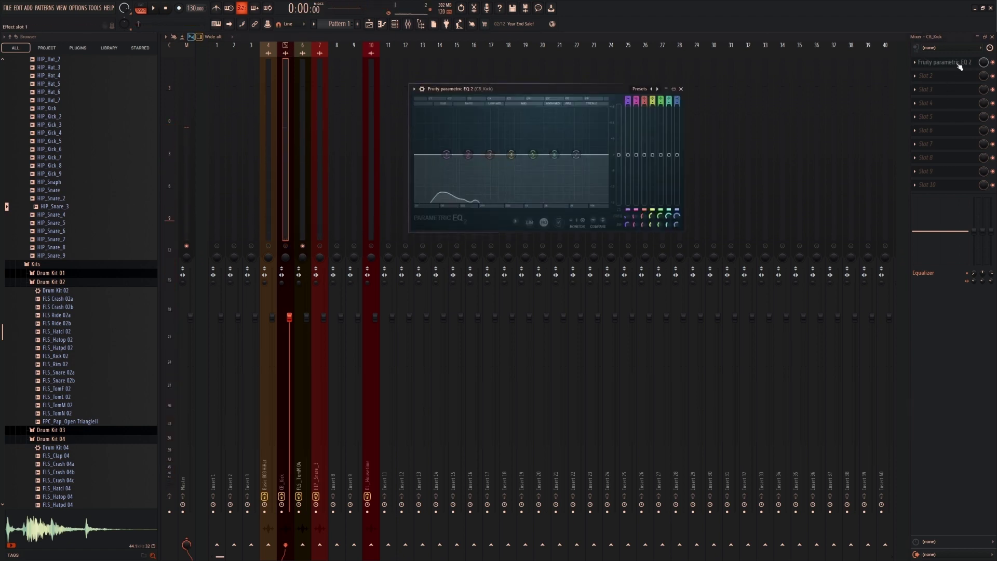
key(space)
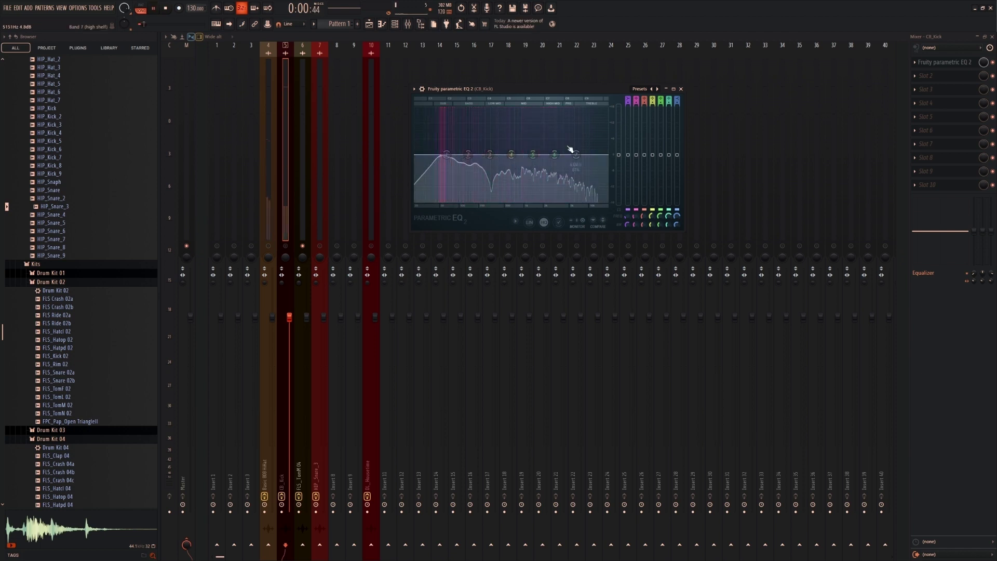
key(space)
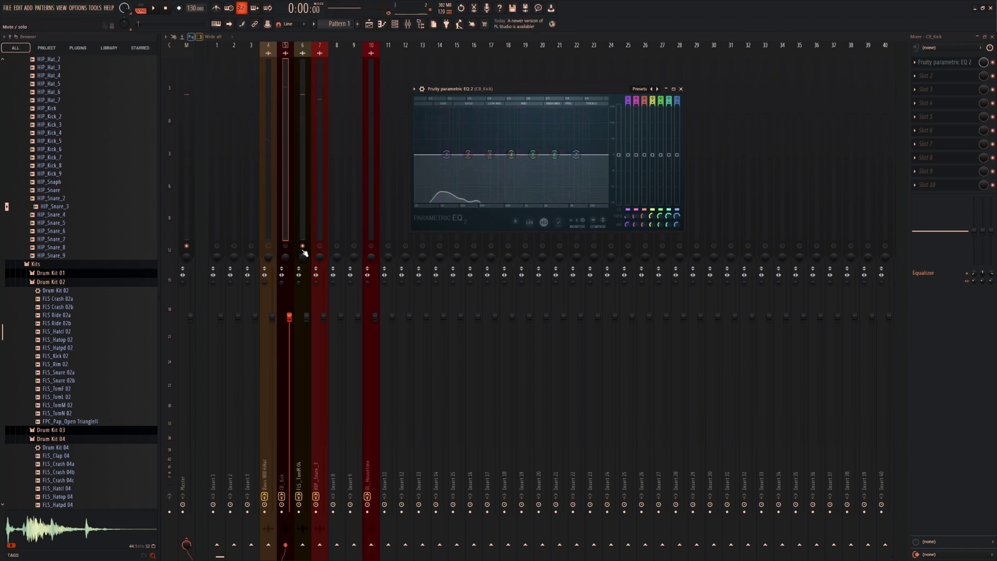
Step: Select the FLS_TomM 04 insert, open its equalizer to examine the spectrum during playback, and close it
click(301, 217)
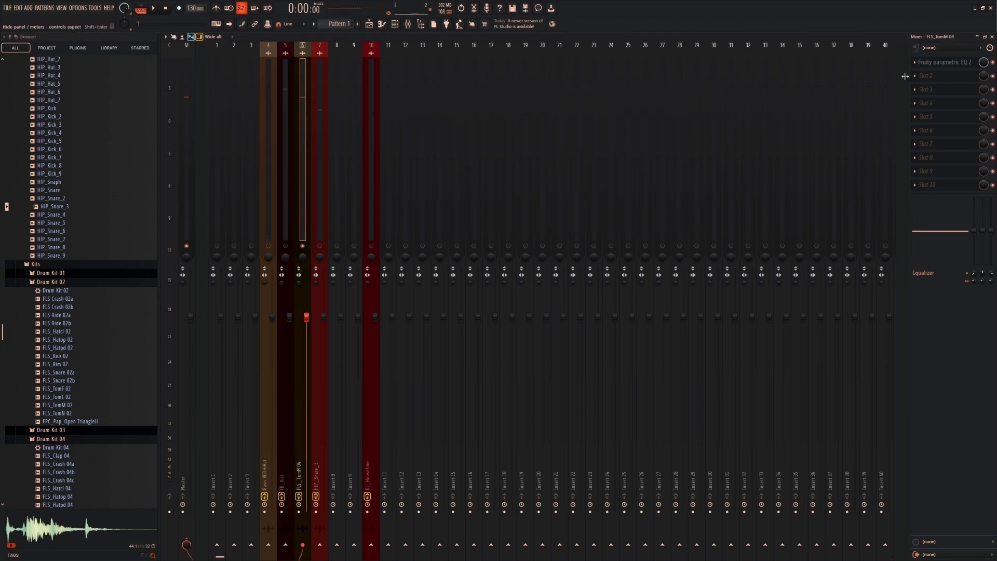
click(944, 64)
key(space)
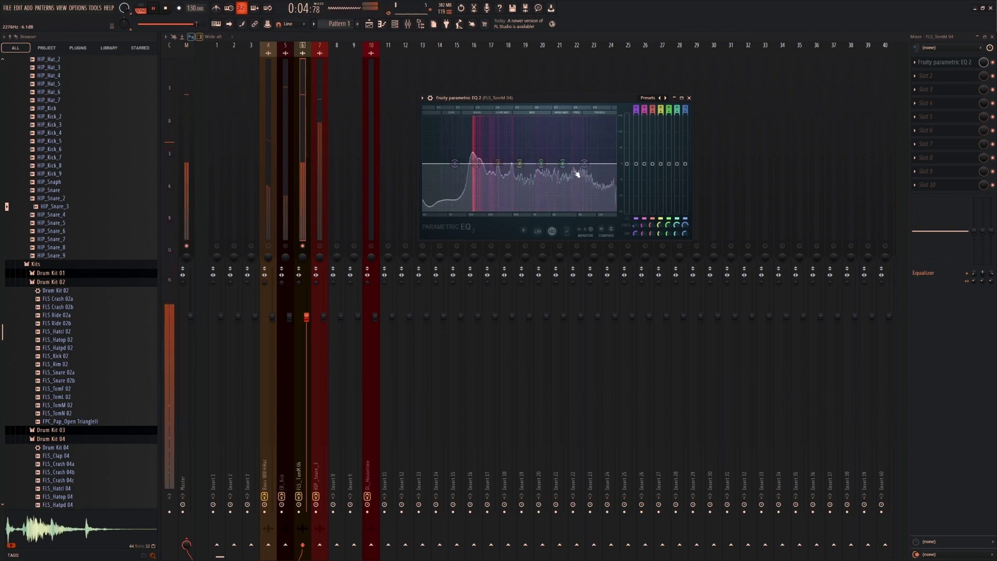
key(space)
key(Escape)
Step: Solo the HIP_Snare_3 insert and examine its spectrum in its equalizer while the arrangement plays
click(319, 249)
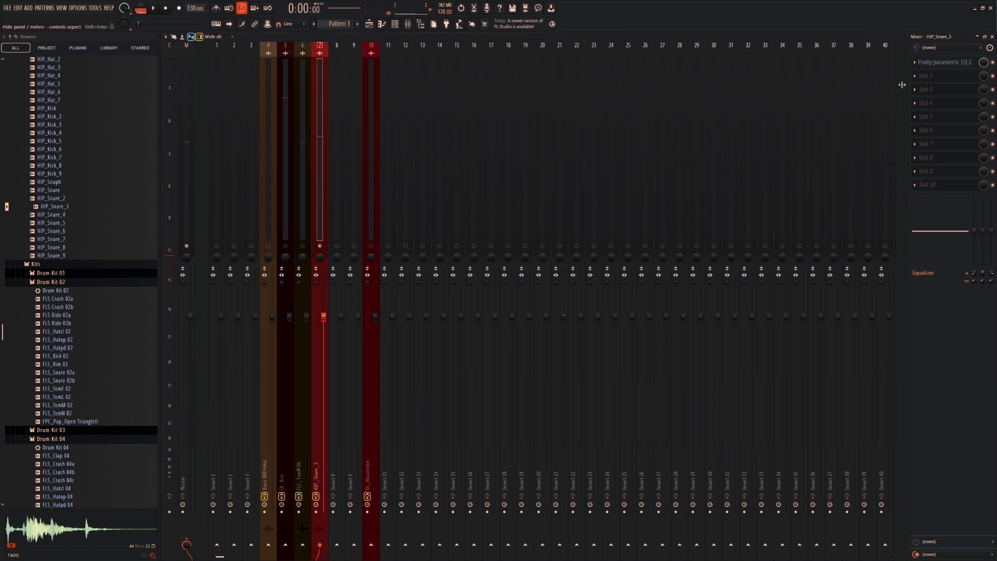
click(940, 64)
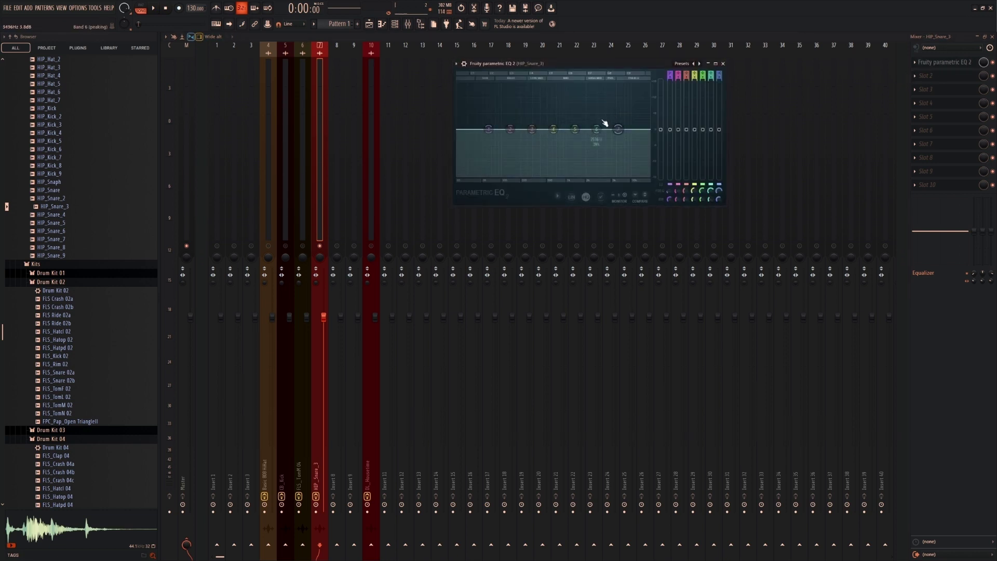
key(space)
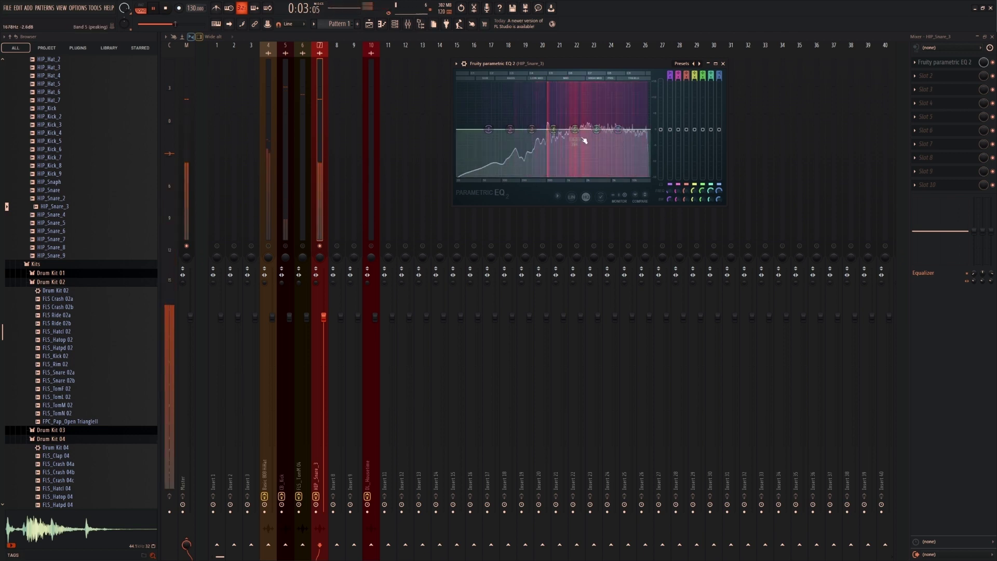
key(space)
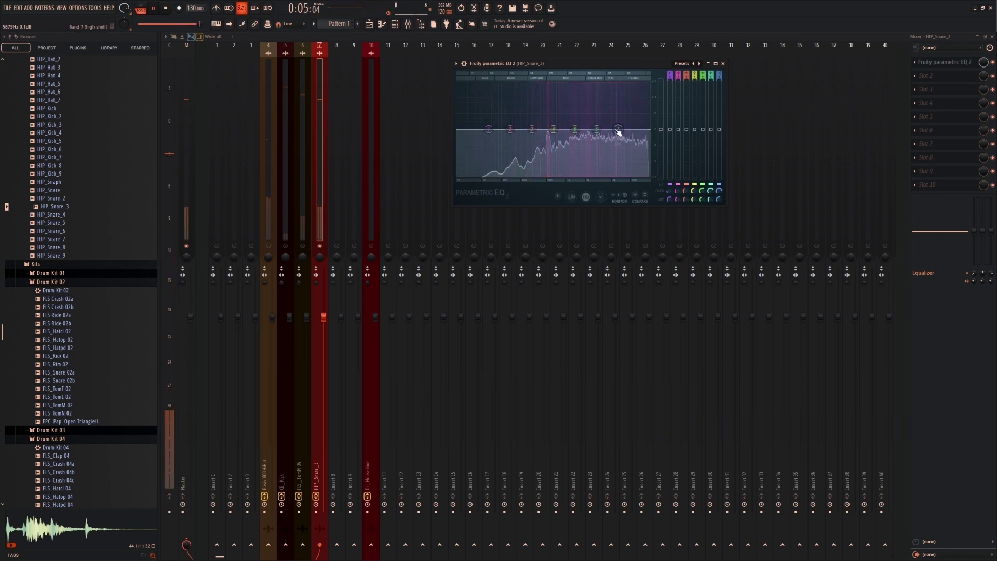
click(722, 63)
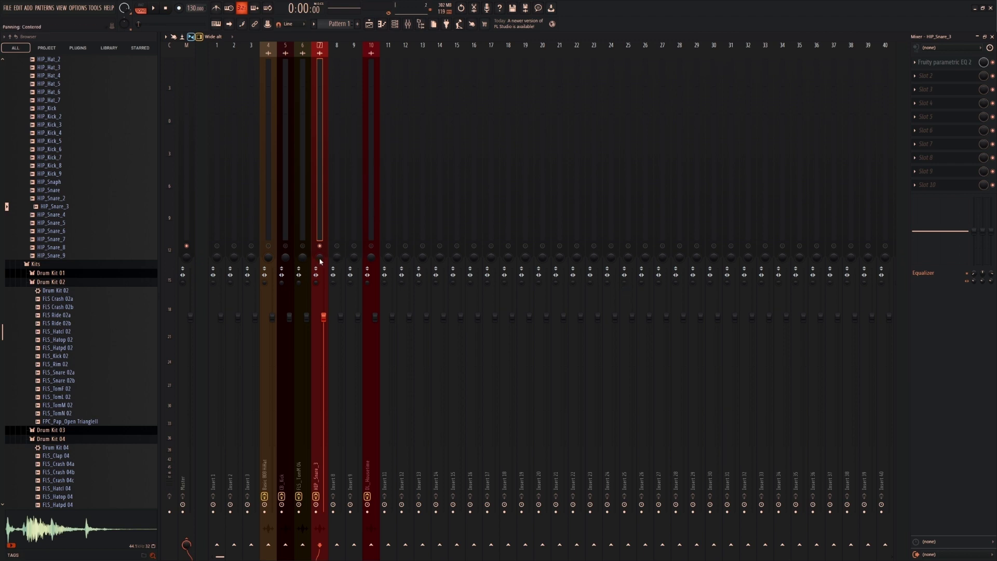
Step: Turn the panning of the HIP_Snare_3 insert back and forth and pan Insert 8 to the right
drag(320, 262, 321, 249)
drag(321, 258, 320, 280)
drag(320, 258, 320, 242)
click(301, 276)
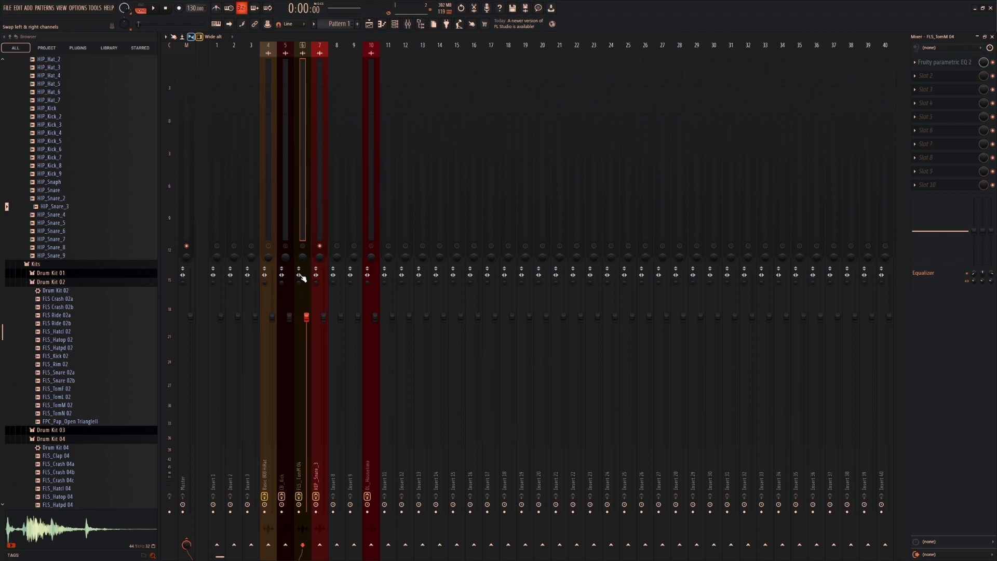
click(321, 254)
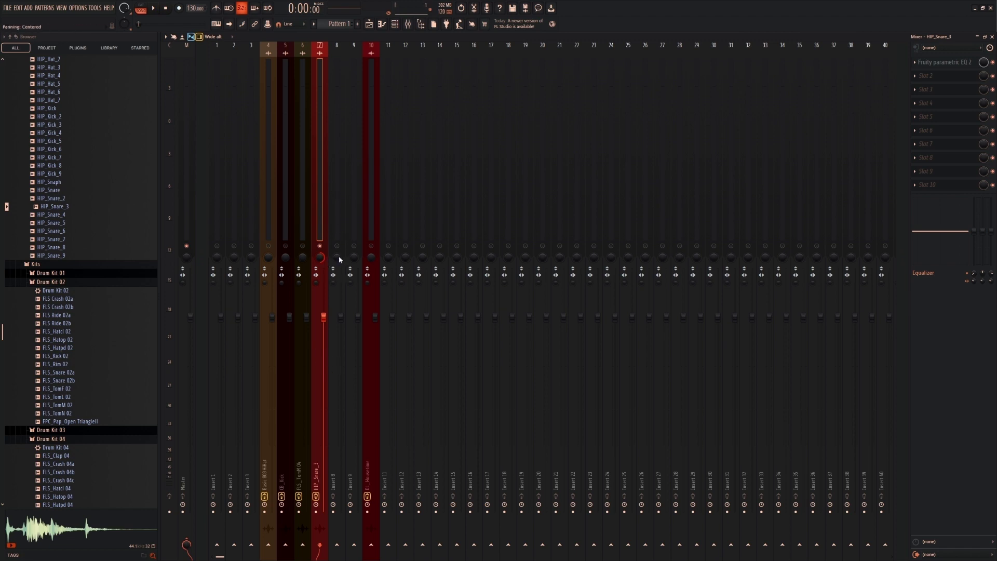
drag(338, 258, 338, 241)
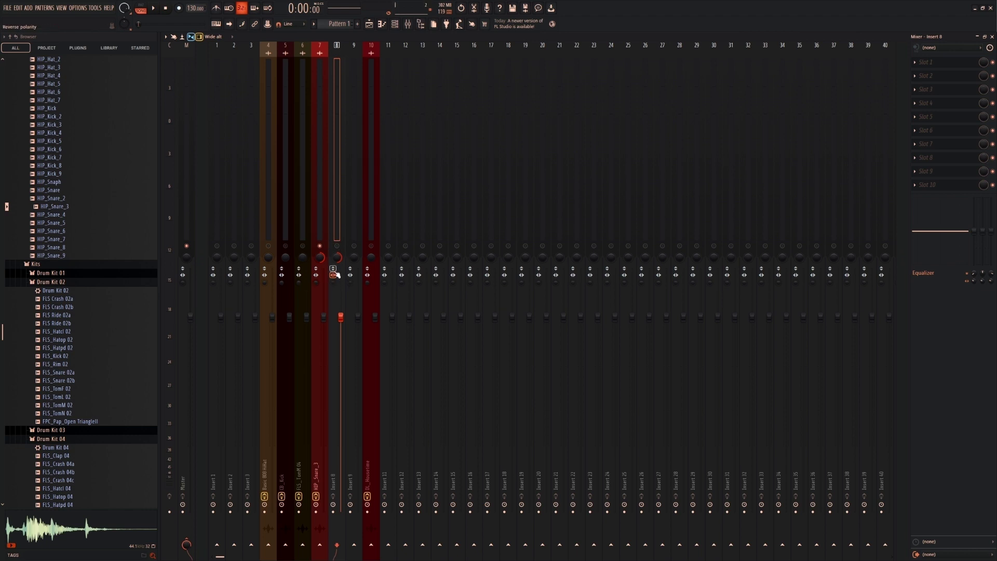
Step: View Insert 8's track delay options without changing them and arm the insert for disk recording
right_click(333, 505)
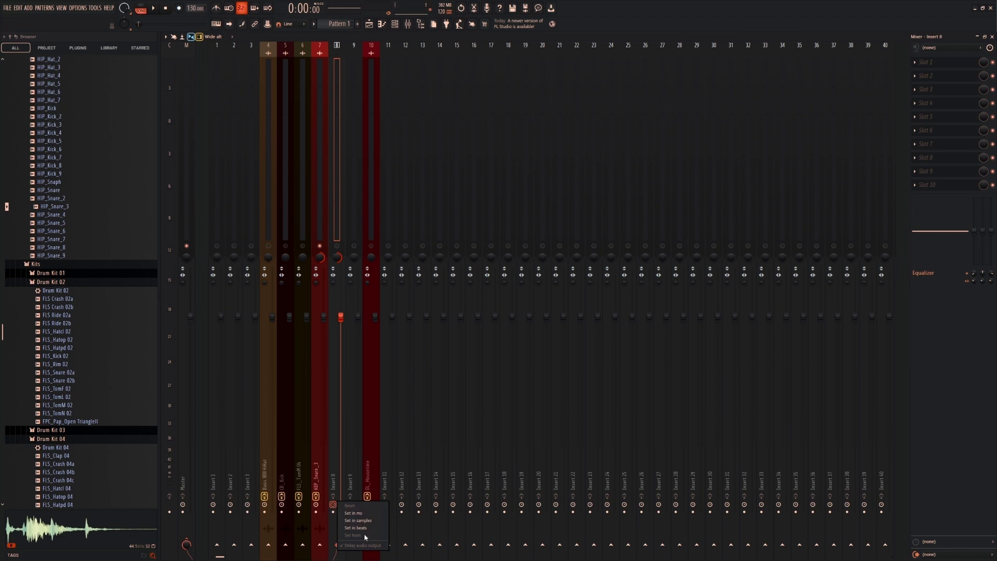
click(334, 512)
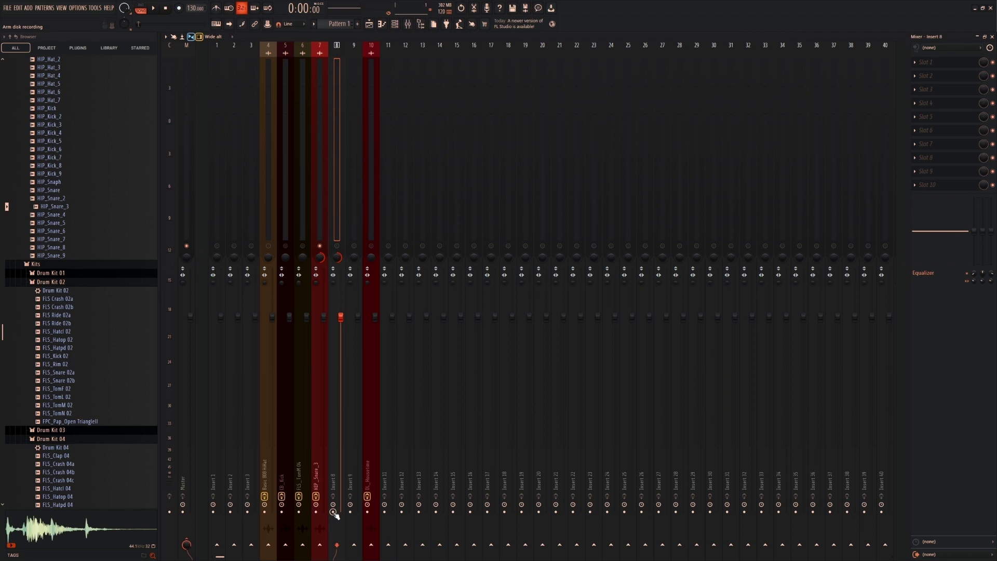
click(332, 512)
Step: Set Insert 8's audio input to mono In 1 and accept switching to external input only
click(953, 49)
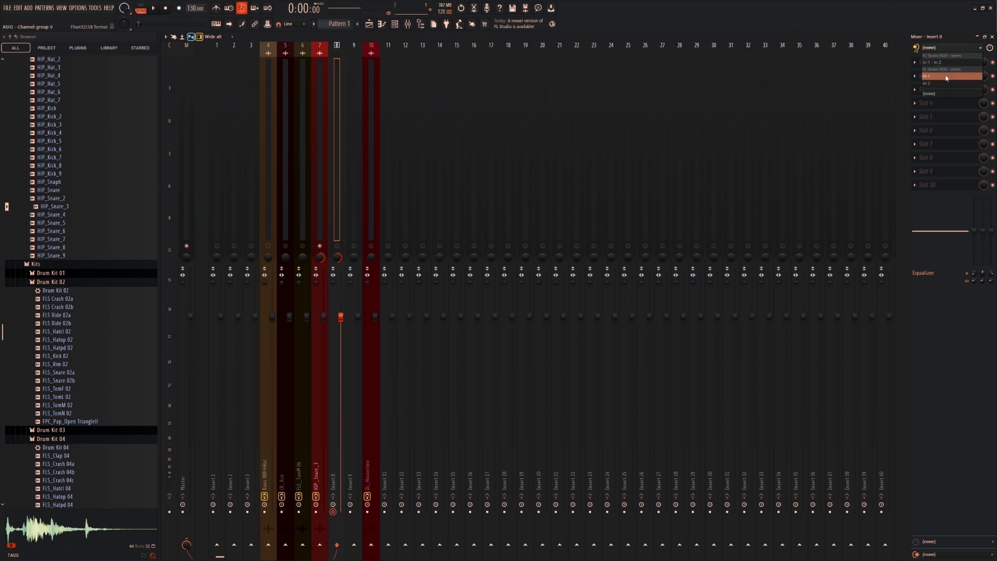
click(927, 76)
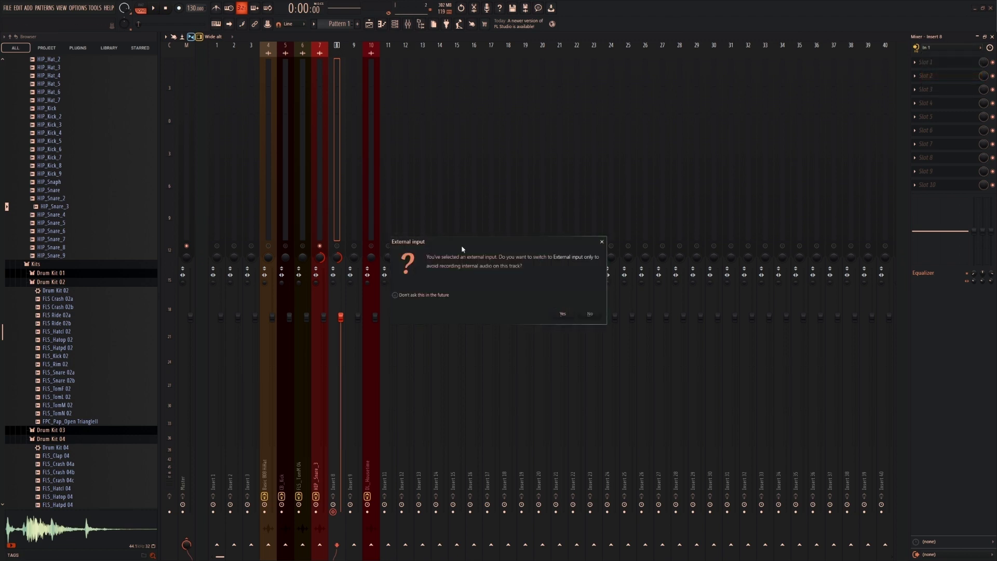
click(563, 316)
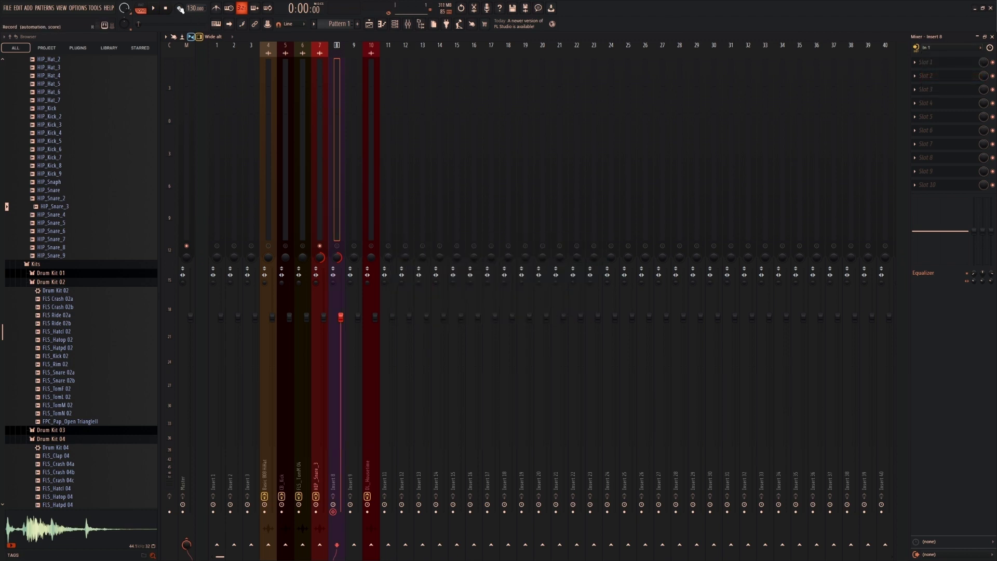
Step: Enable recording, dismiss the choice of what to record and remove Insert 8's external input
key(r)
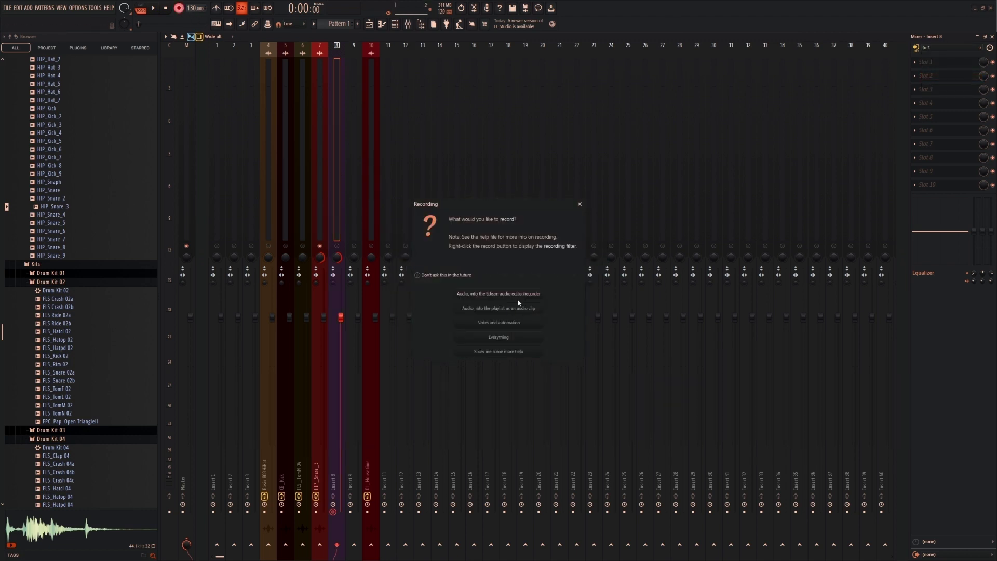
click(579, 203)
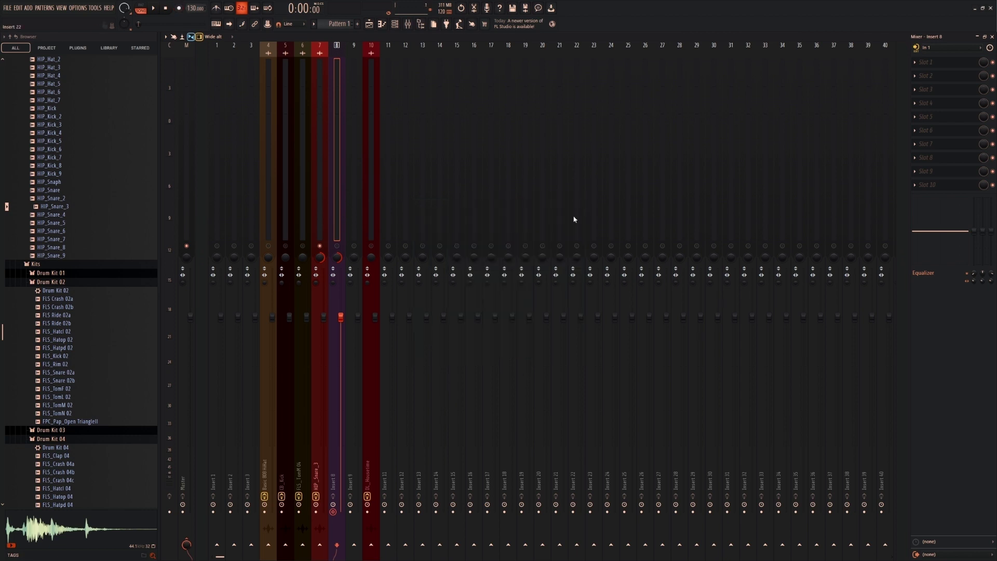
click(950, 48)
click(947, 106)
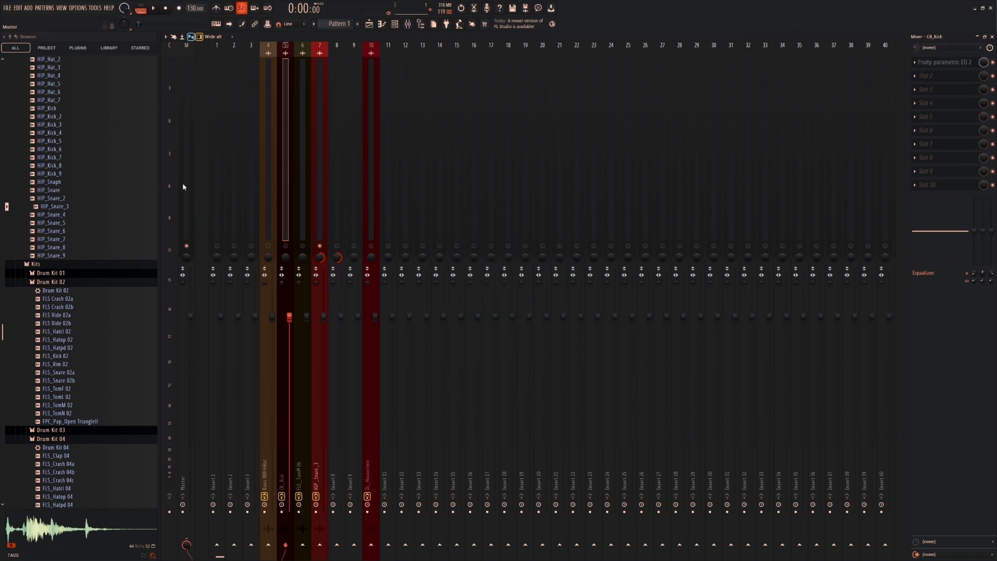
Step: Select the Master track and view the effect plugins available for its first slot without adding one
click(185, 223)
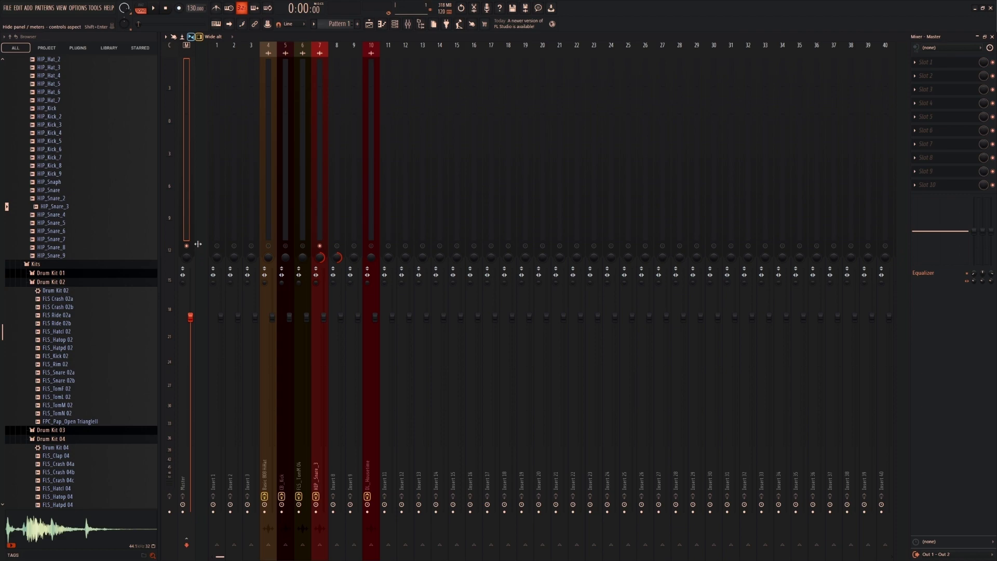
click(930, 72)
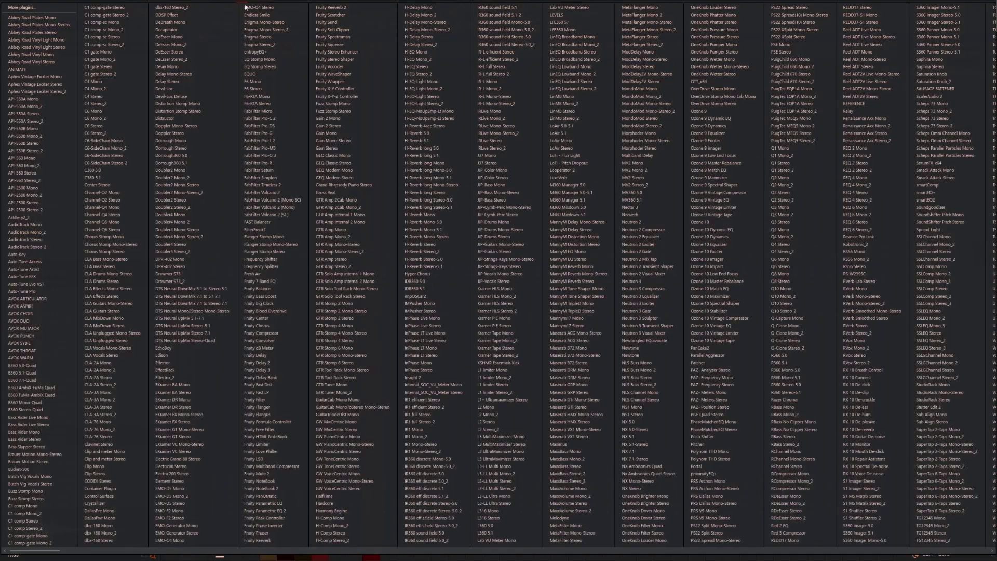
click(558, 392)
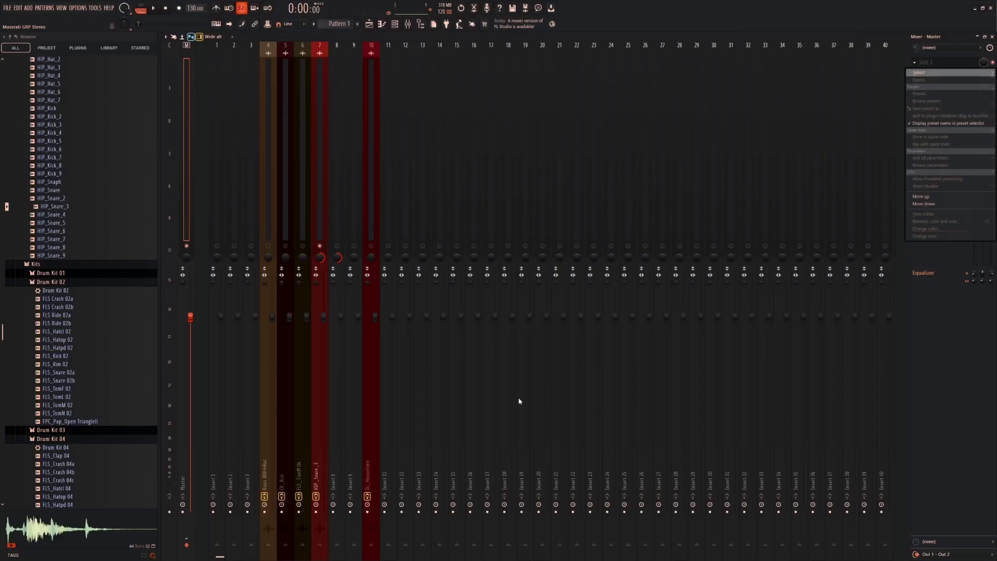
Step: Compare the effect slots of the drum inserts with those of the Master track, finishing on FLS_TomM 04
click(275, 152)
click(279, 163)
click(296, 175)
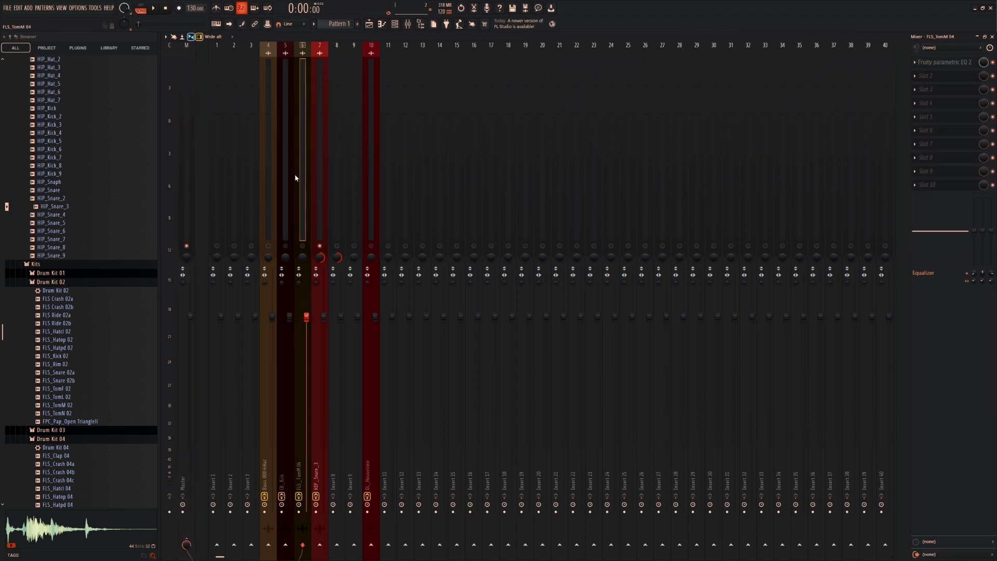
click(184, 170)
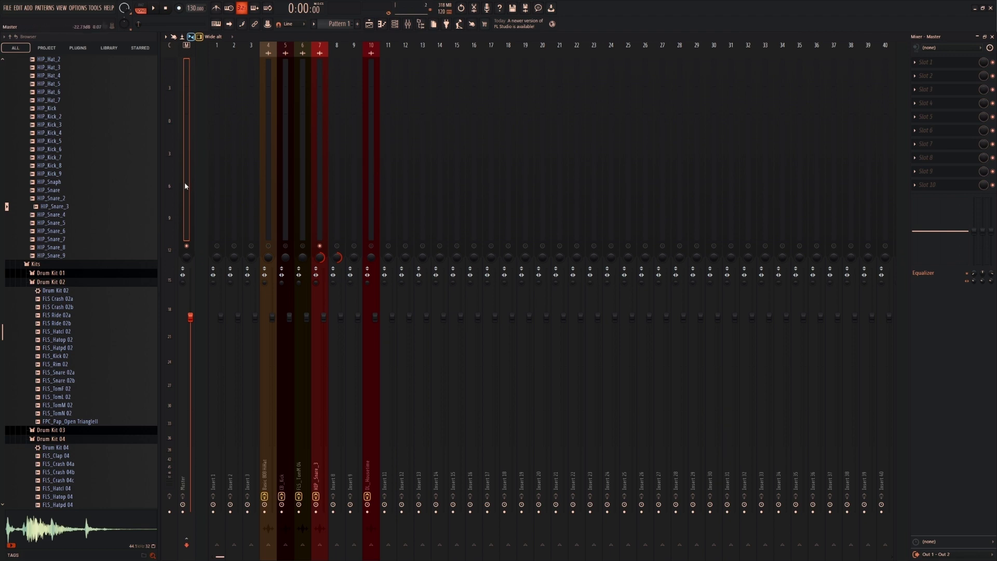
click(302, 179)
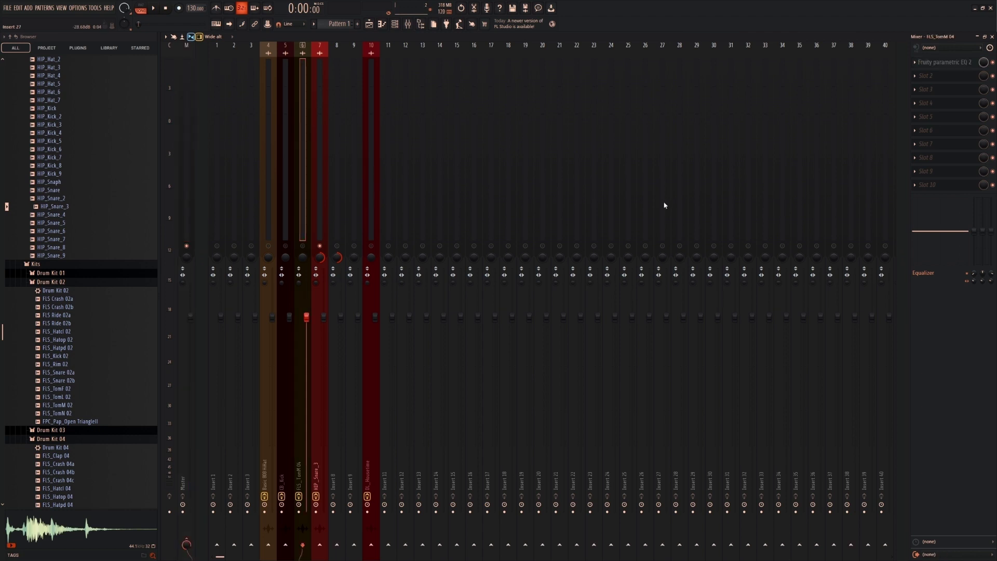